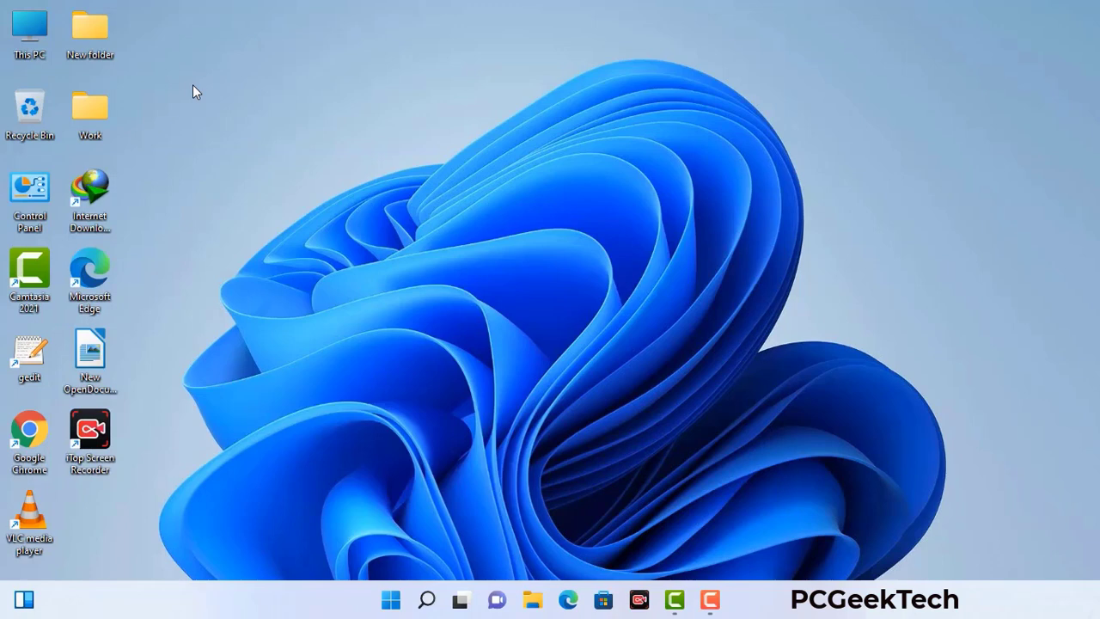
Open System Configuration by running msconfig
key(super+r)
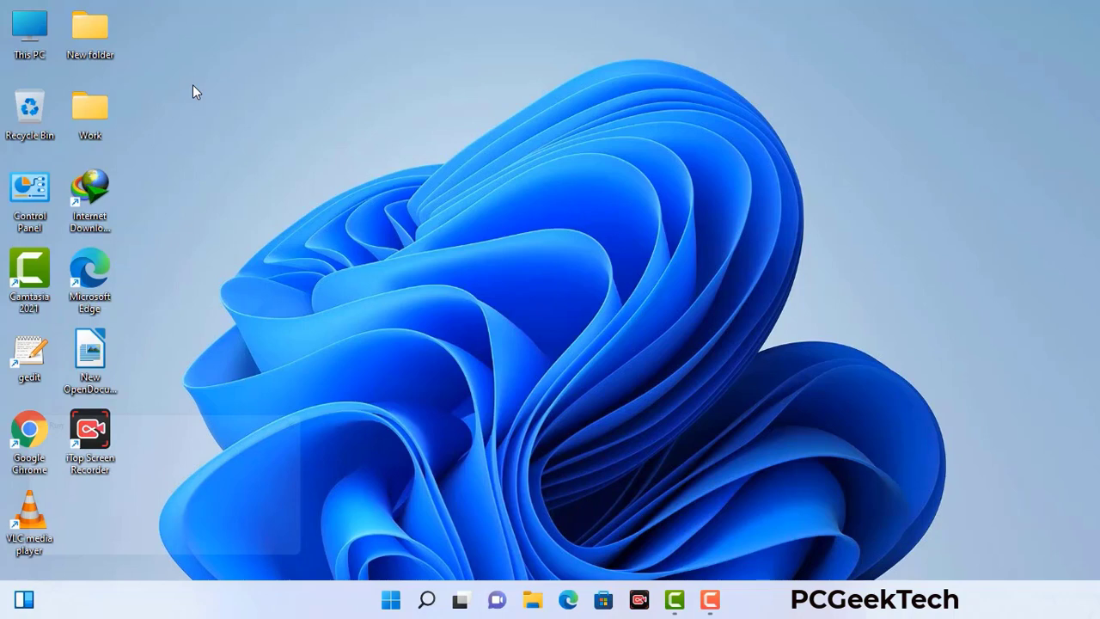
drag(187, 418, 484, 137)
click(438, 215)
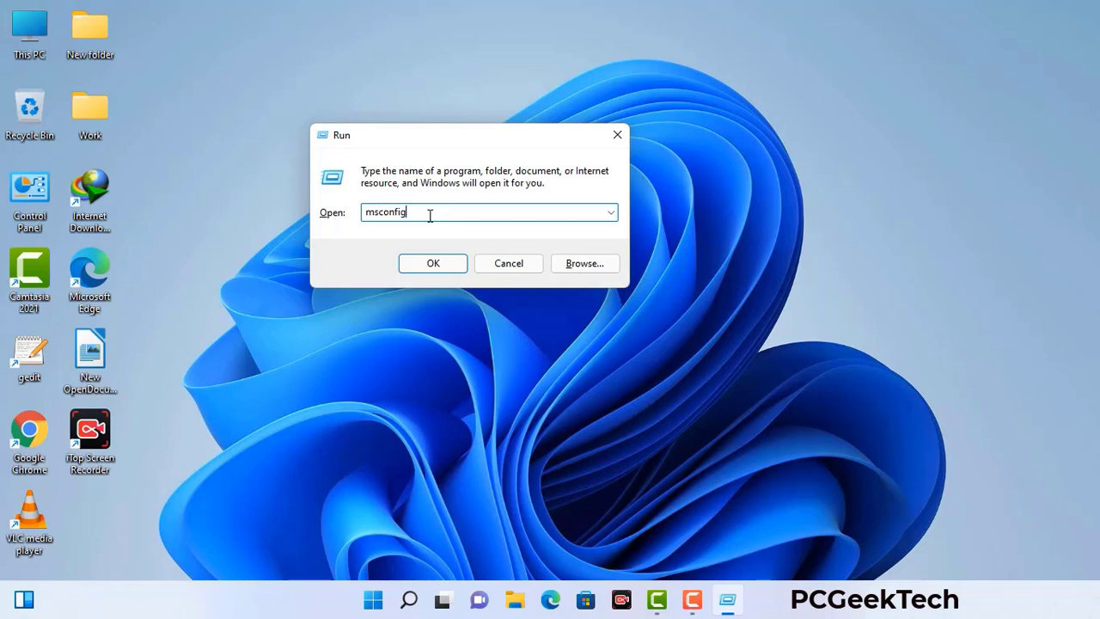
click(425, 268)
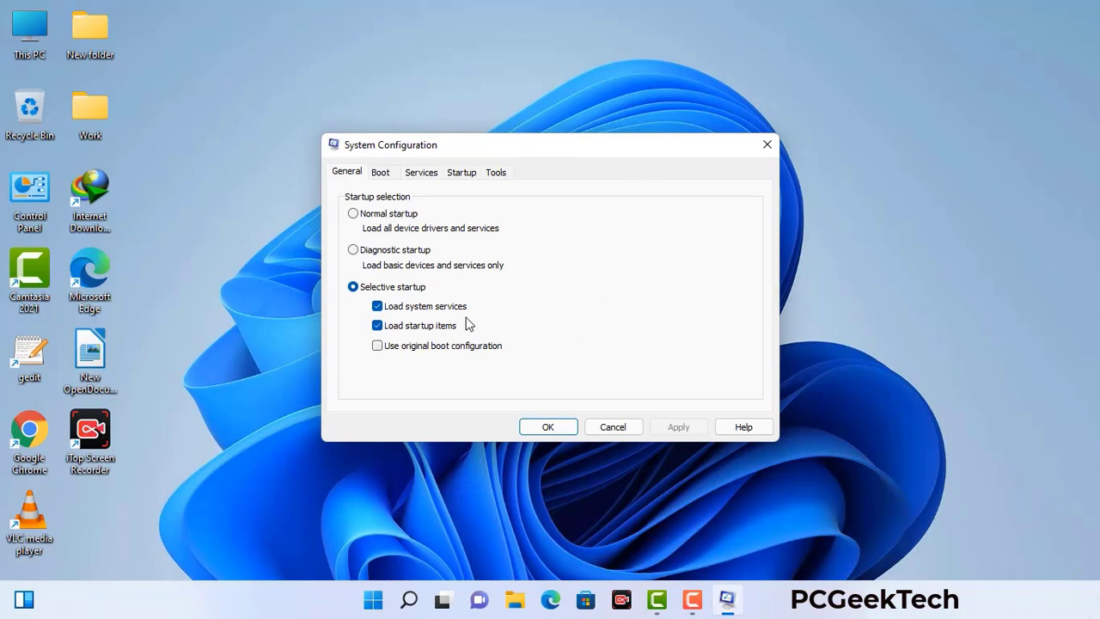
Enable Safe boot with the Network option for Windows 11, apply it and restart into Safe Mode
click(382, 173)
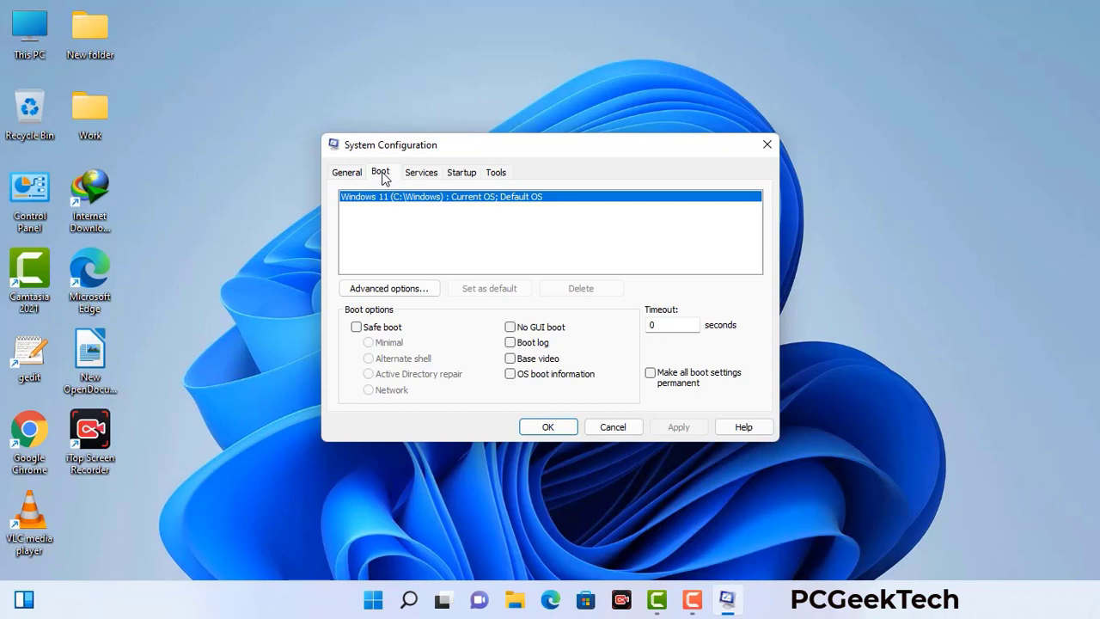
click(356, 327)
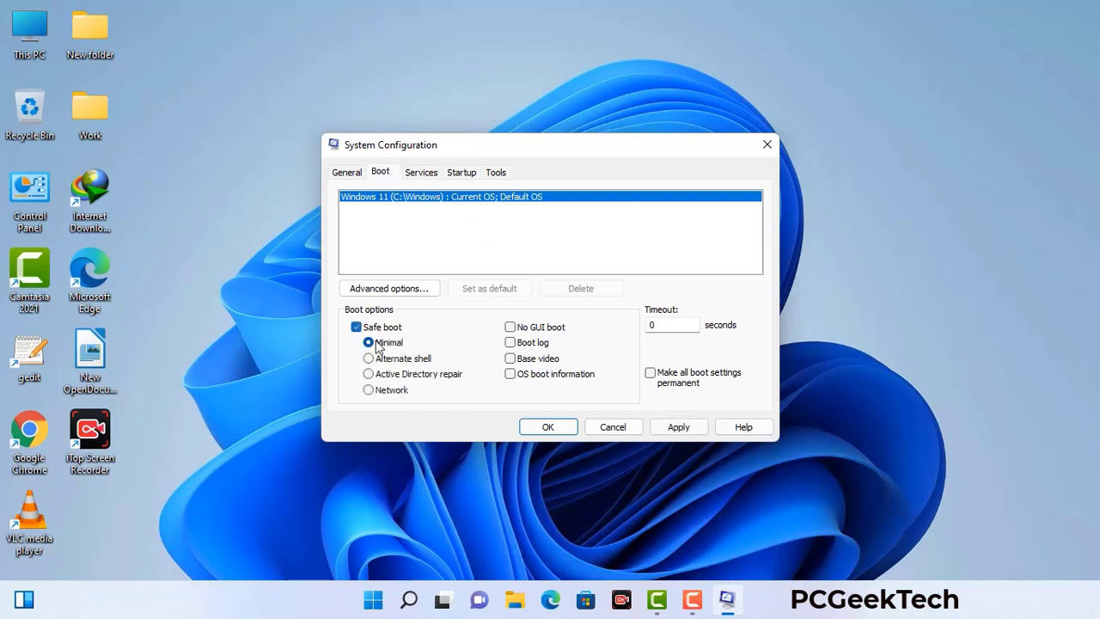
click(391, 393)
click(678, 427)
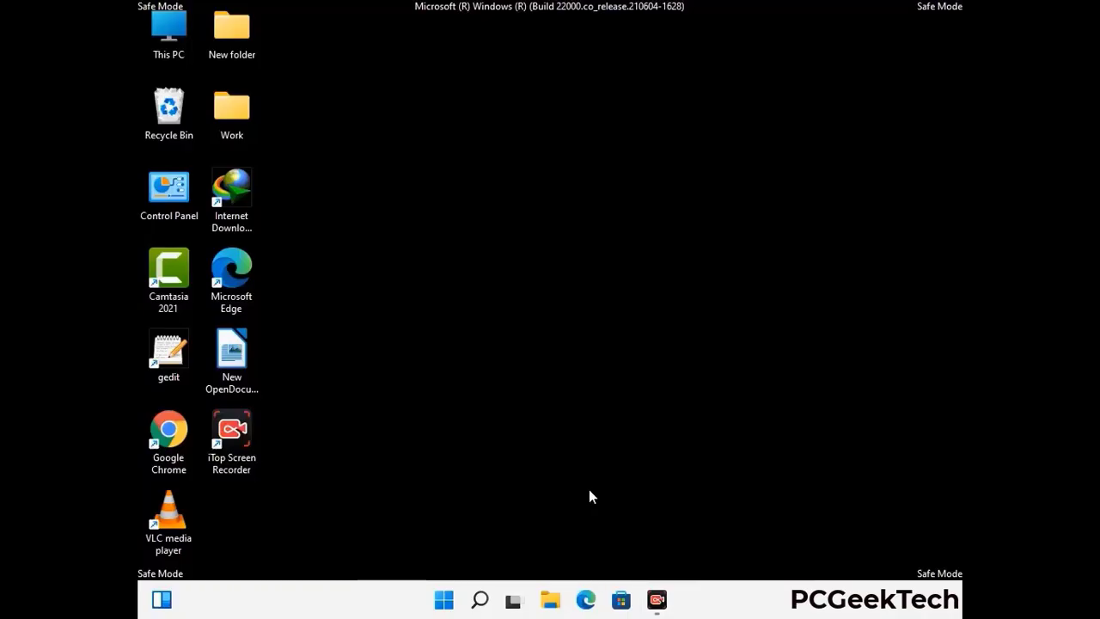
Set File Explorer Options in Control Panel to show hidden files, folders, and drives, apply the change and close Control Panel
double_click(169, 207)
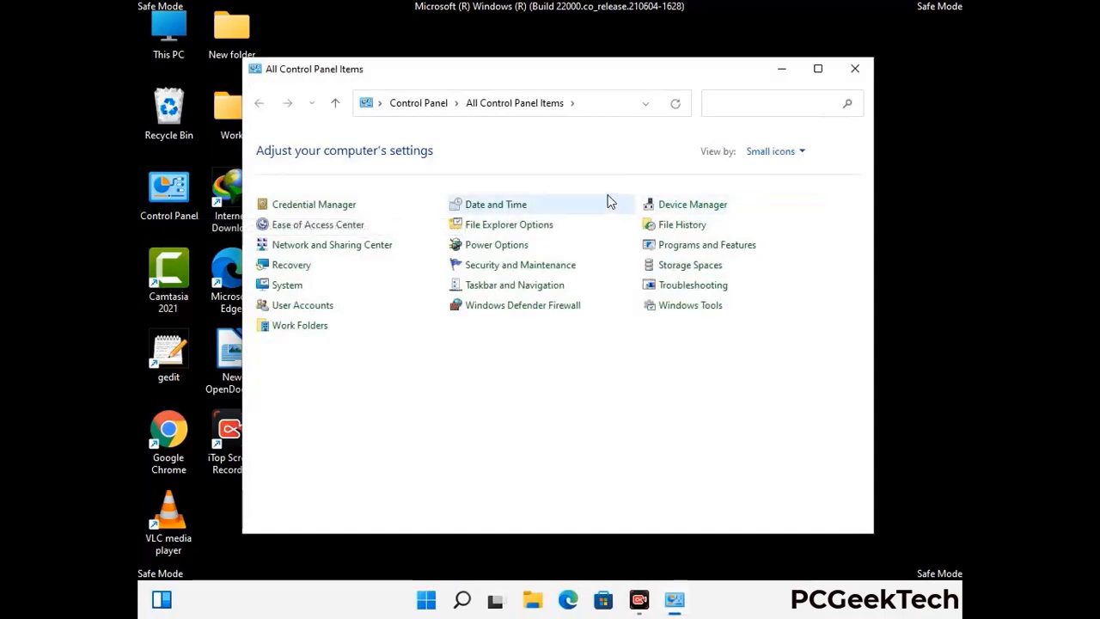
click(530, 228)
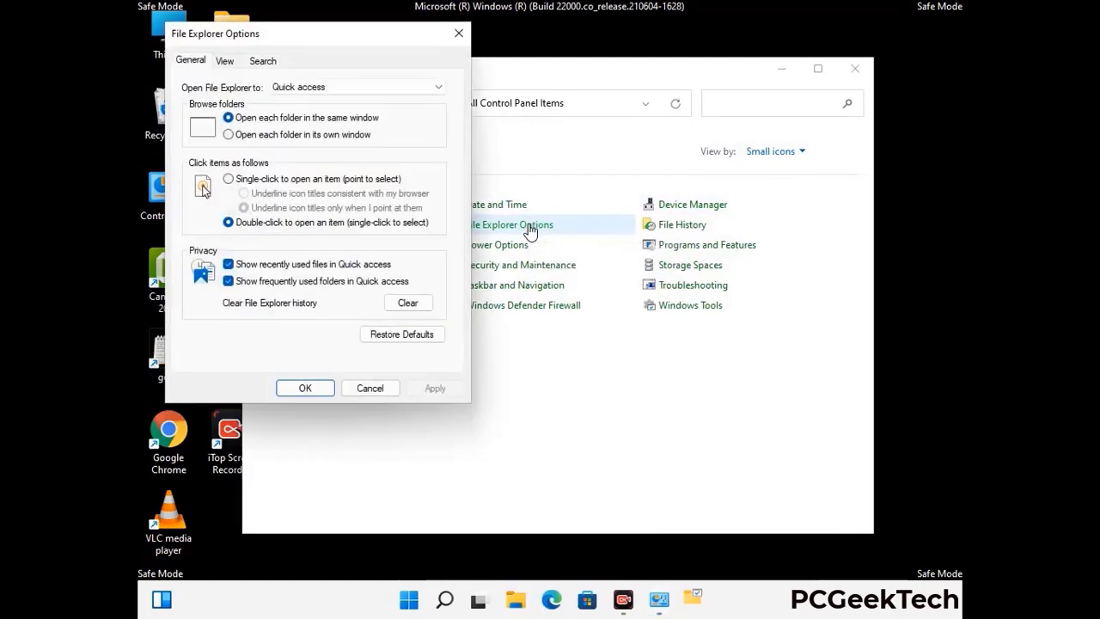
click(229, 62)
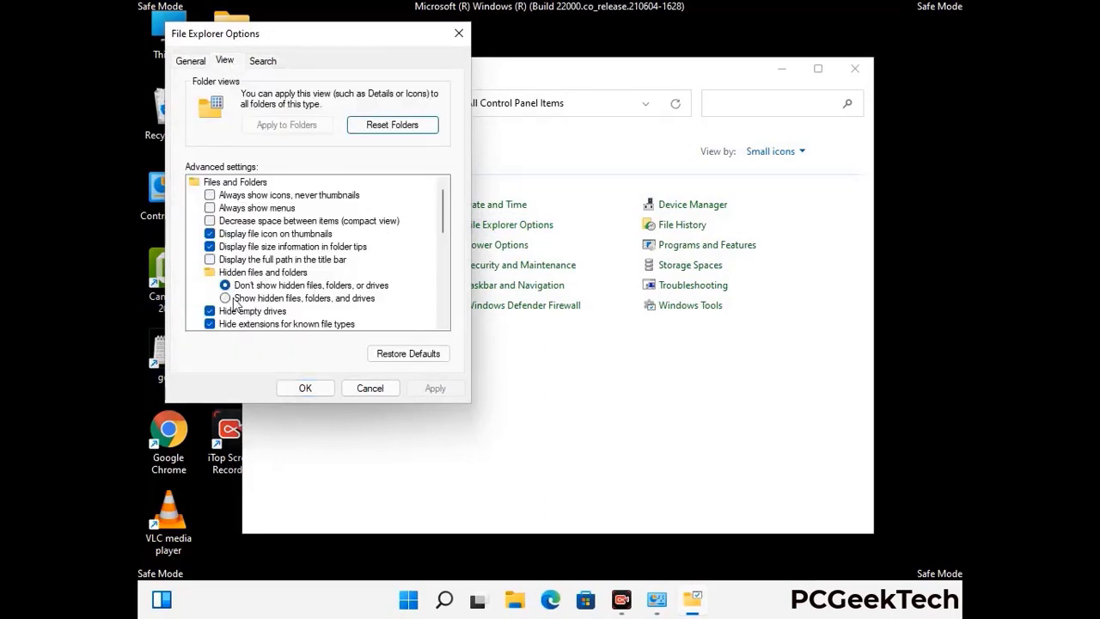
click(225, 299)
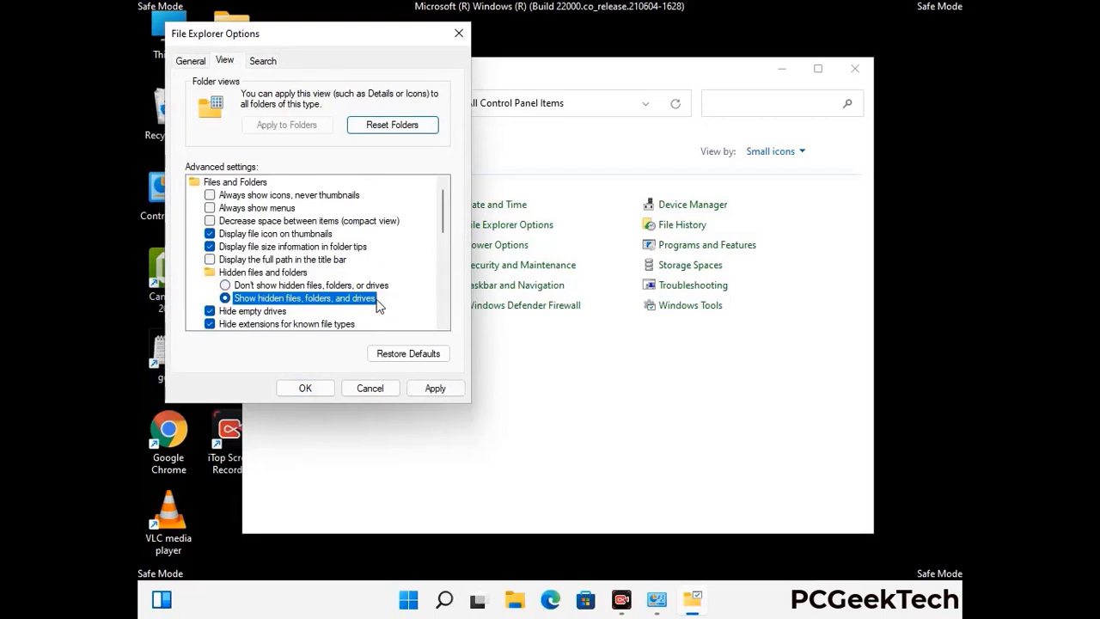
click(435, 389)
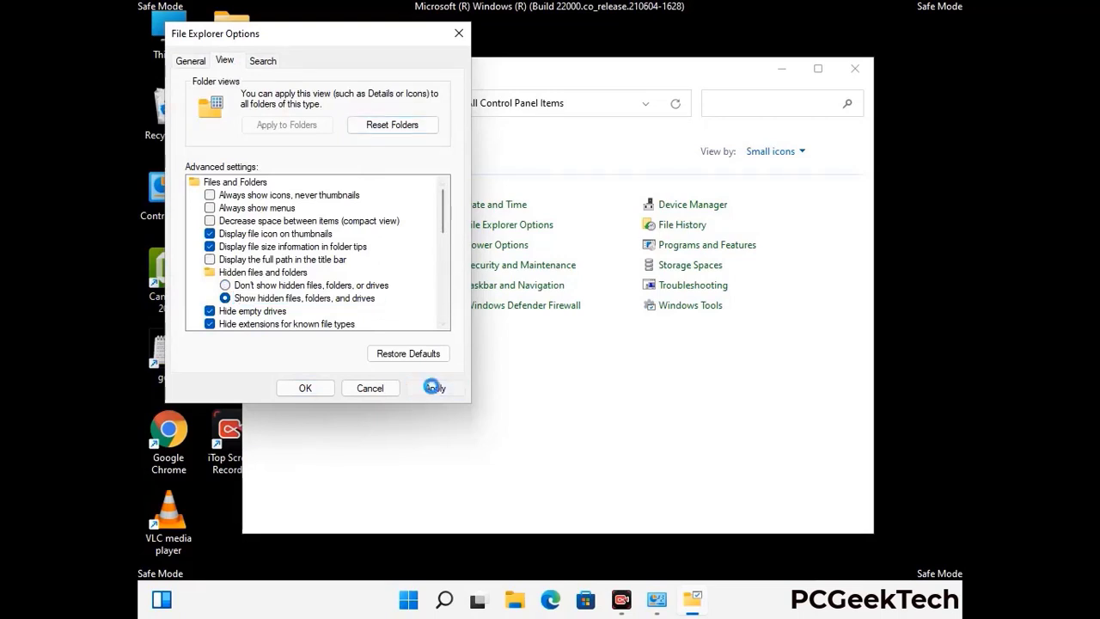
click(290, 390)
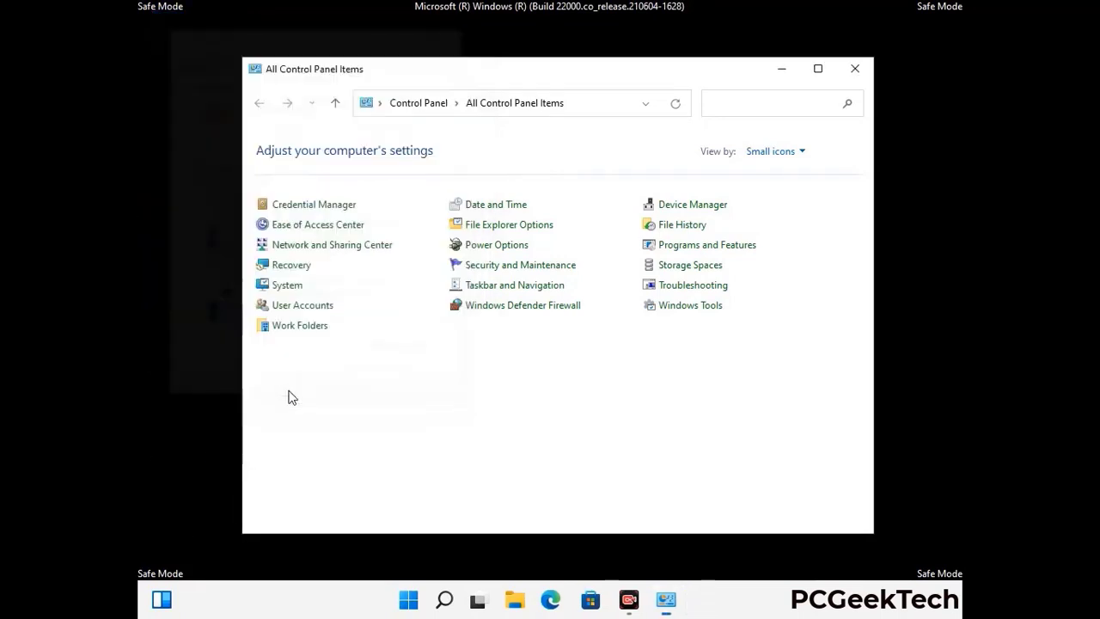
click(855, 68)
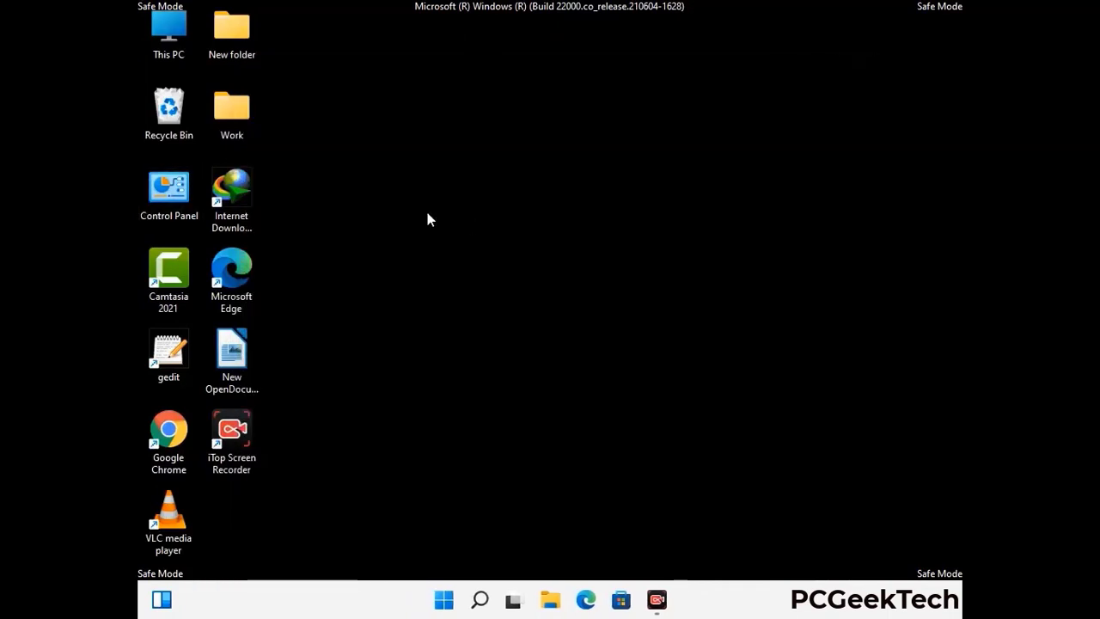
Browse from This PC to the folder C:\Windows\System32\drivers\etc
double_click(163, 53)
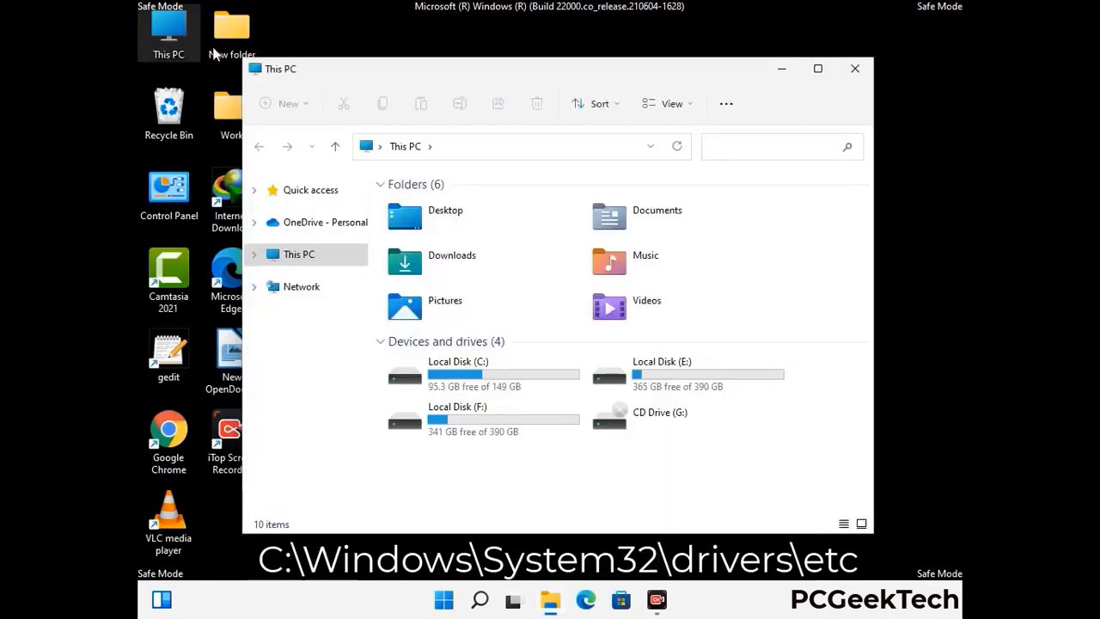
double_click(482, 377)
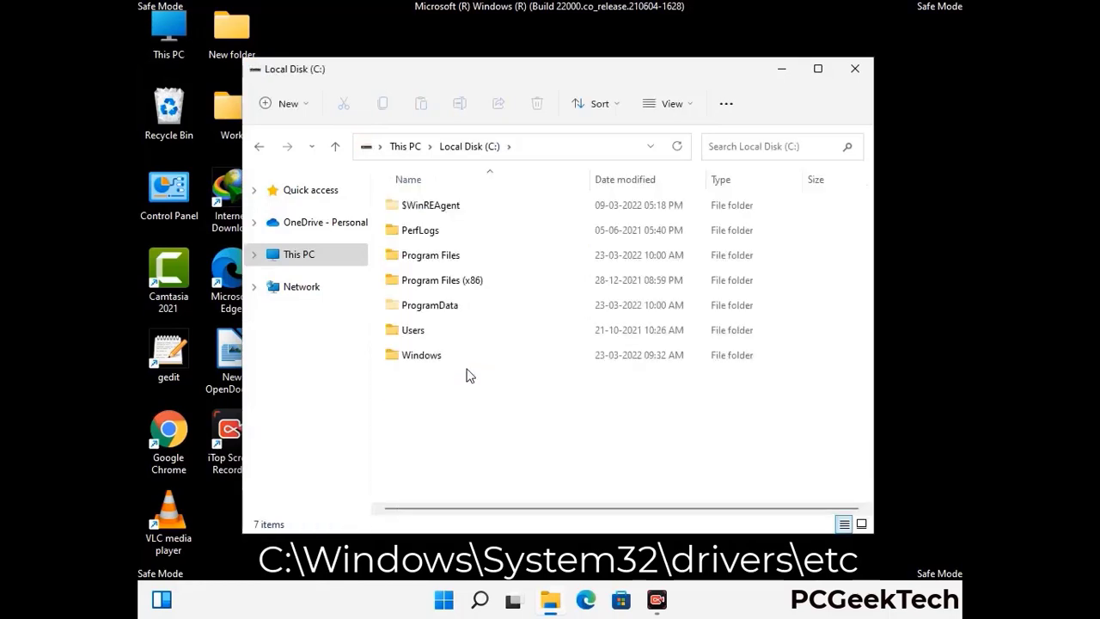
click(412, 363)
double_click(412, 363)
scroll(550, 368, down, 6)
scroll(543, 371, down, 15)
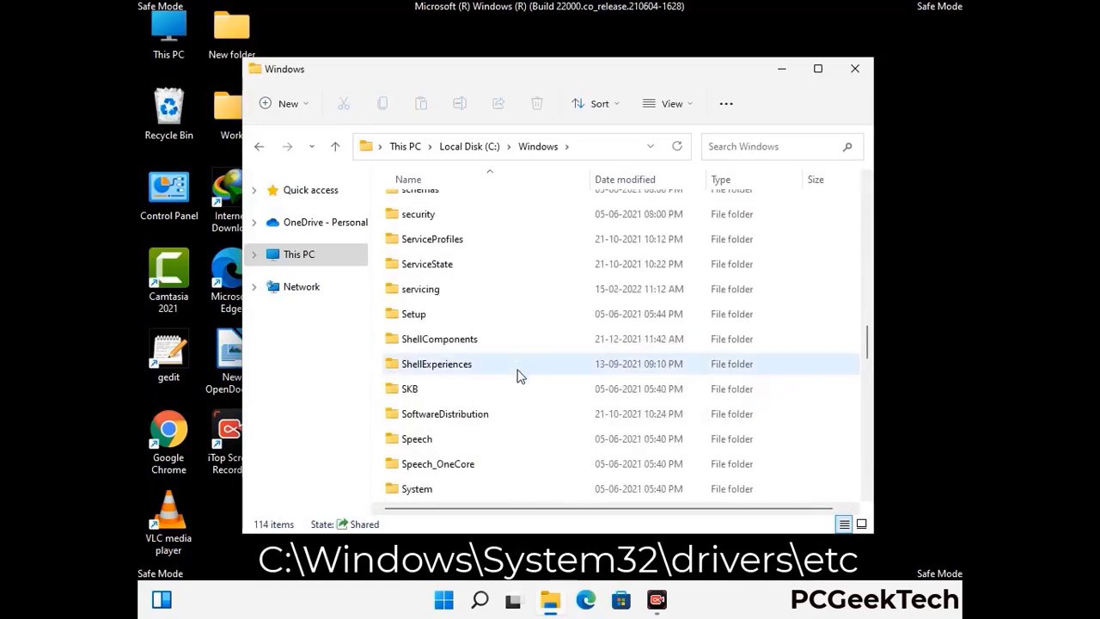
scroll(516, 378, down, 2)
double_click(421, 363)
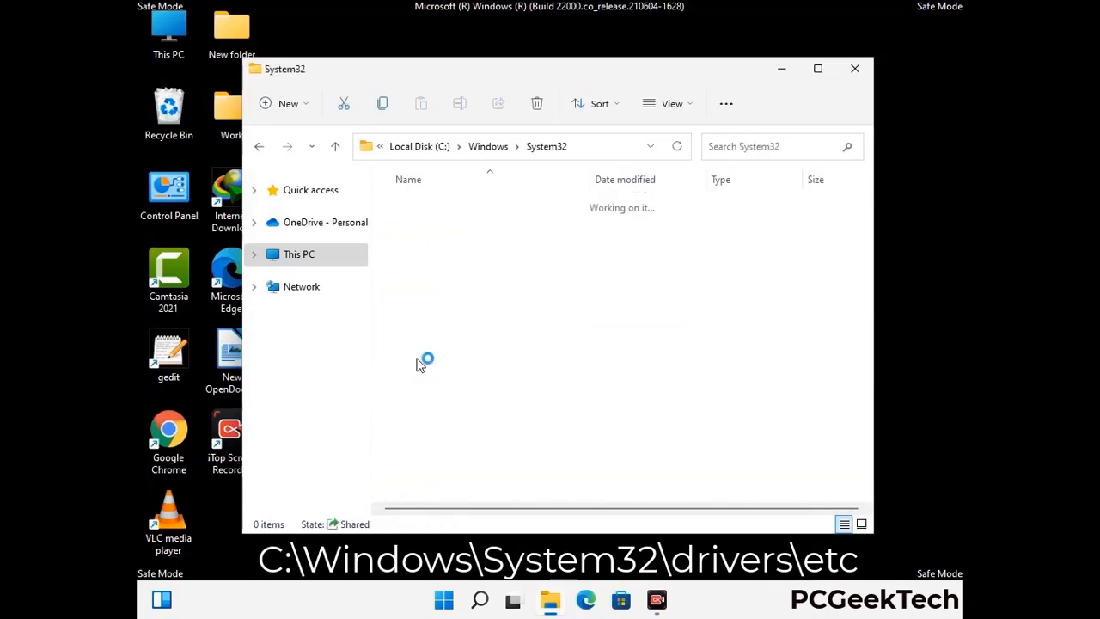
scroll(472, 369, down, 5)
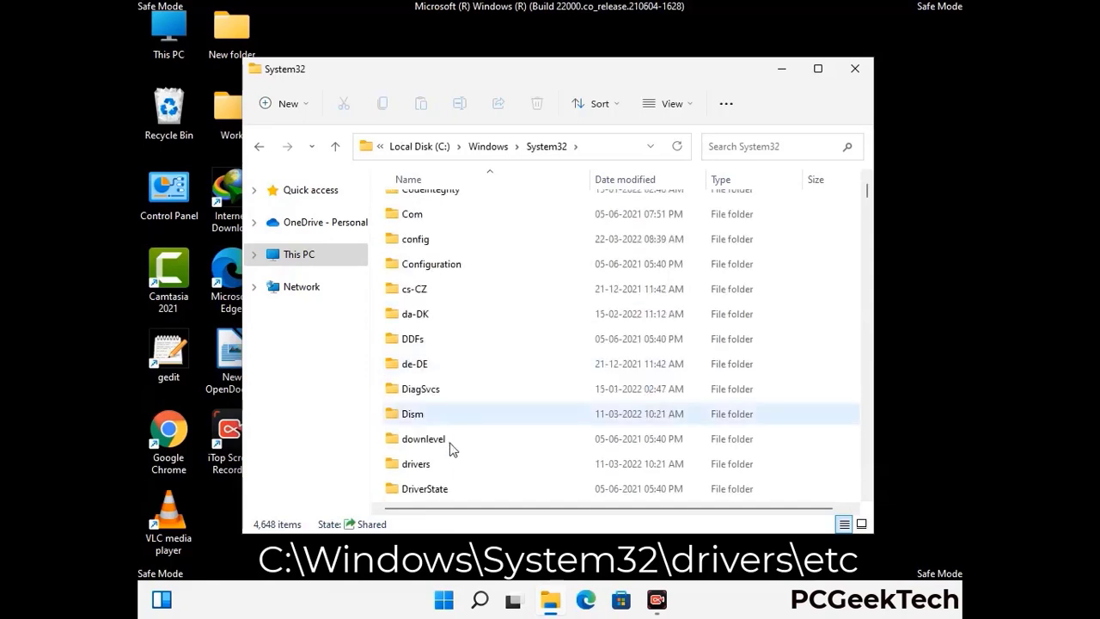
double_click(423, 467)
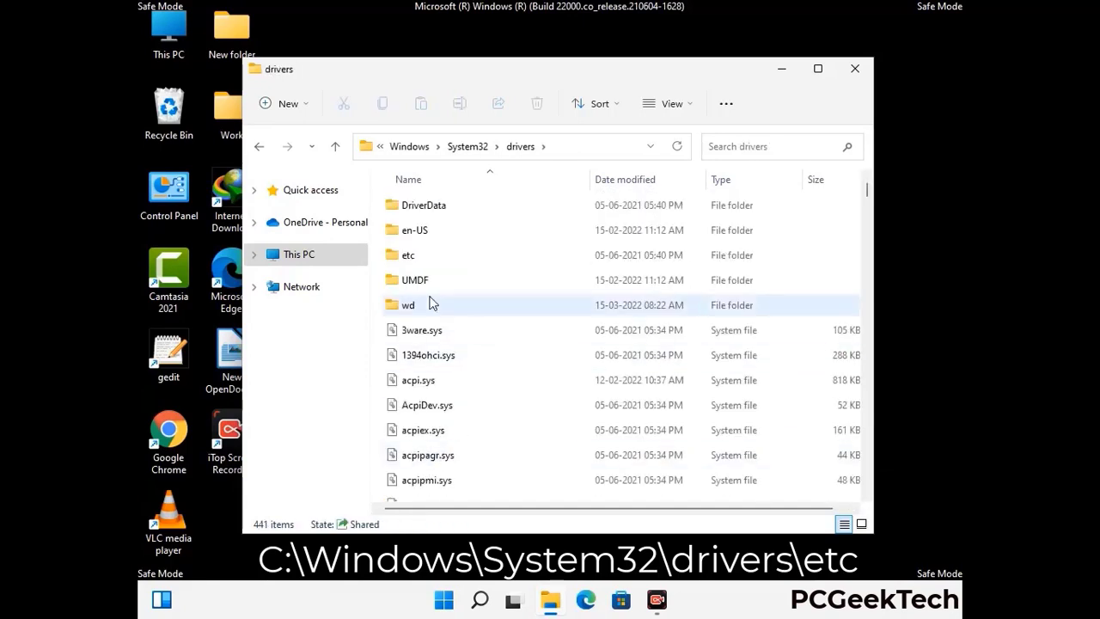
double_click(410, 255)
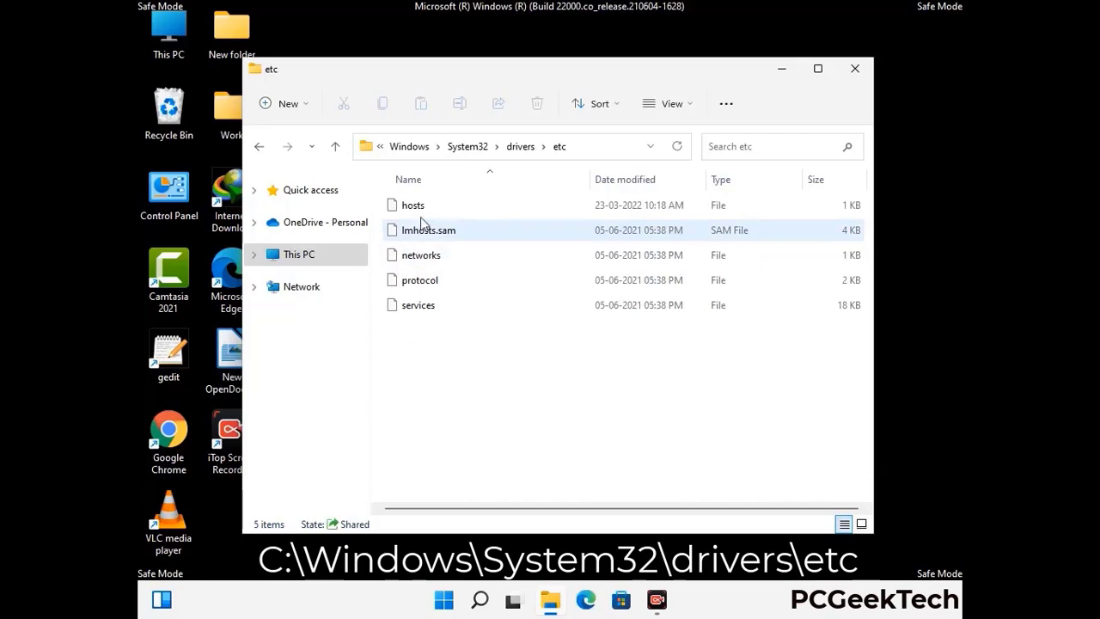
Open the hosts file in Notepad and move its window so the whole text can be read
click(421, 210)
double_click(421, 211)
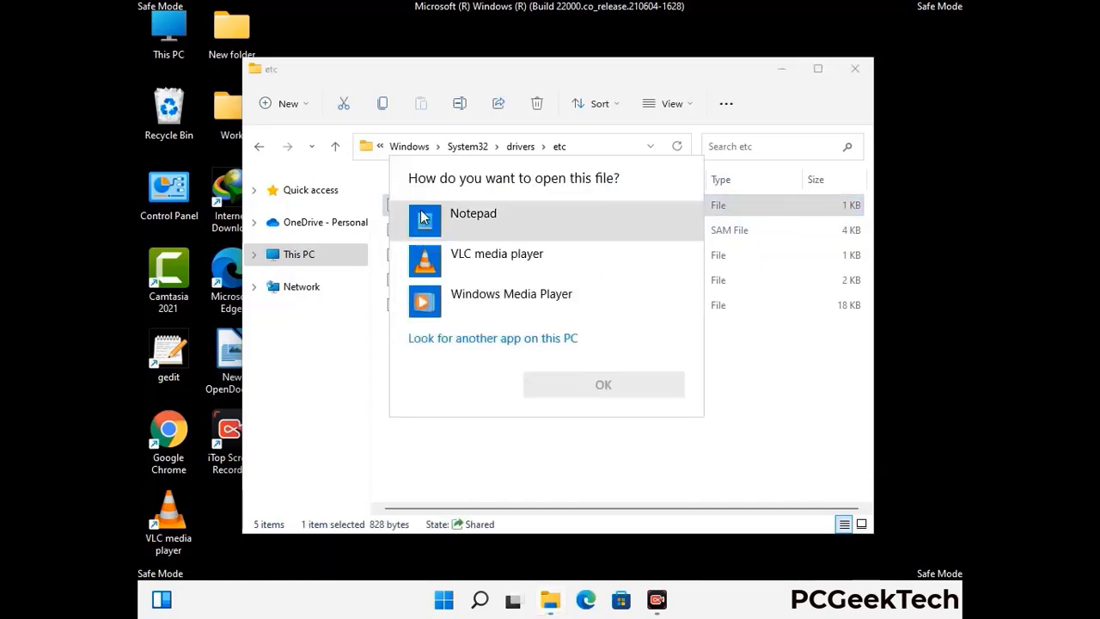
click(497, 220)
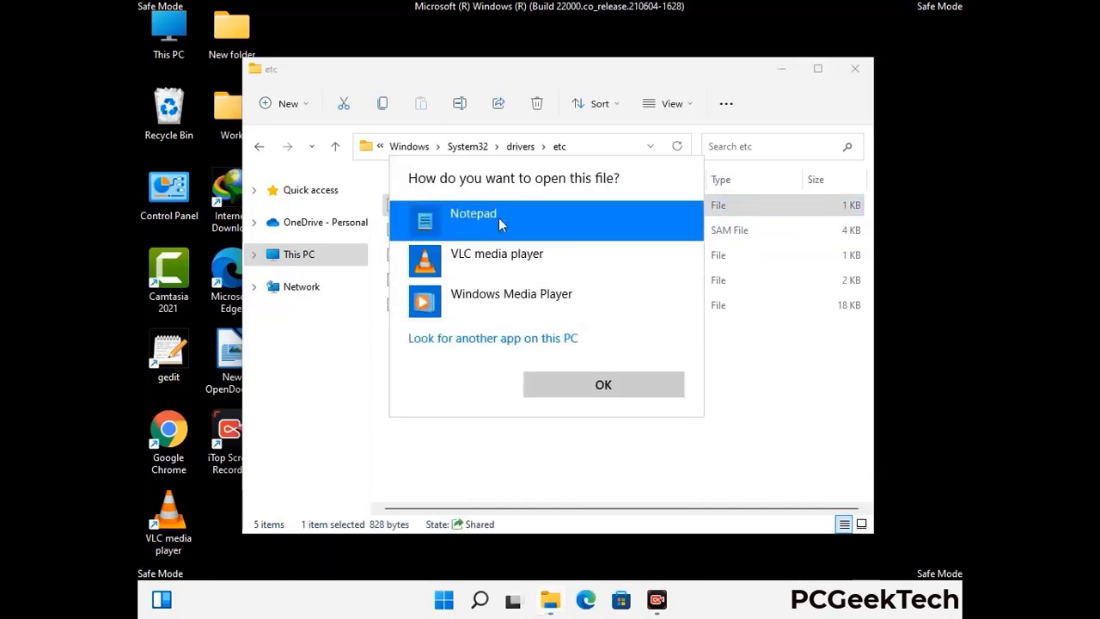
click(604, 387)
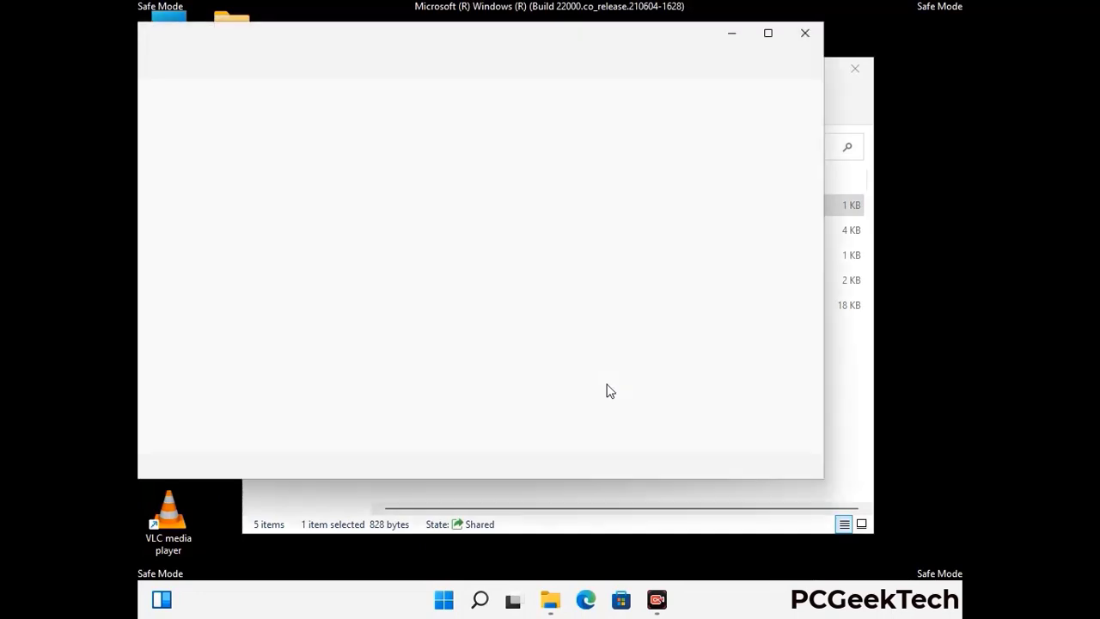
drag(417, 52, 588, 52)
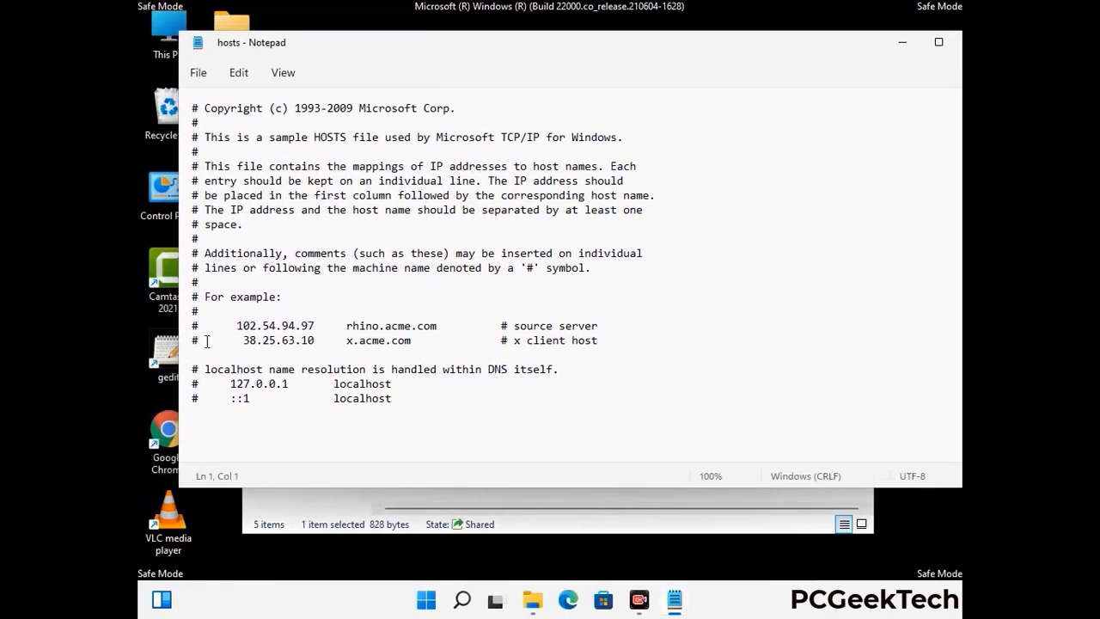
Add blank lines at the end of the hosts file, save it, and close Notepad and the etc folder
click(413, 403)
key(Return)
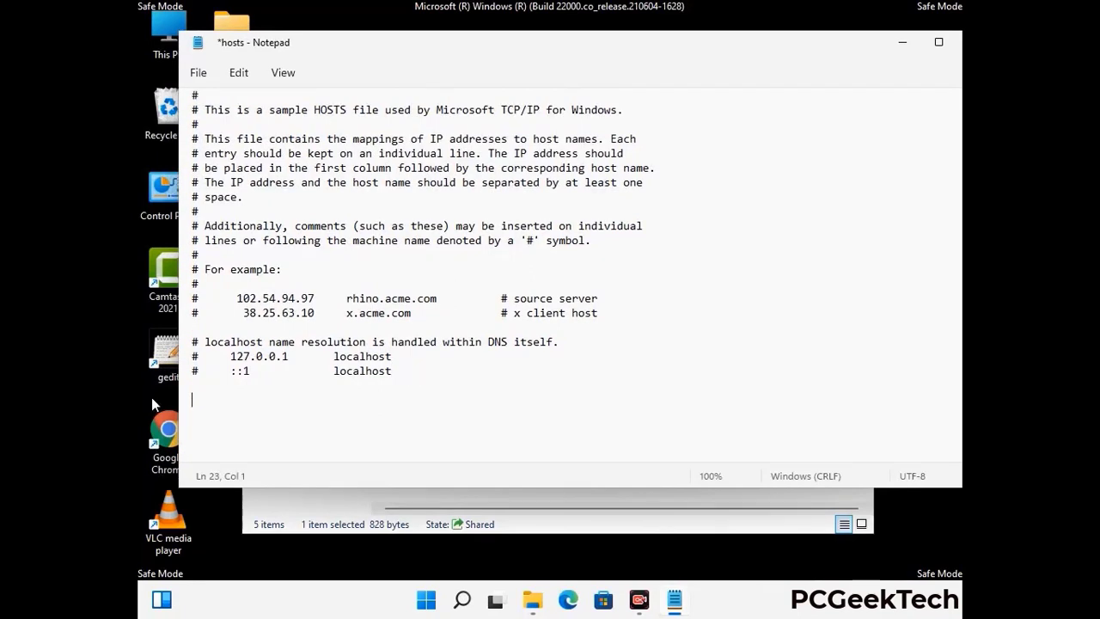
click(197, 73)
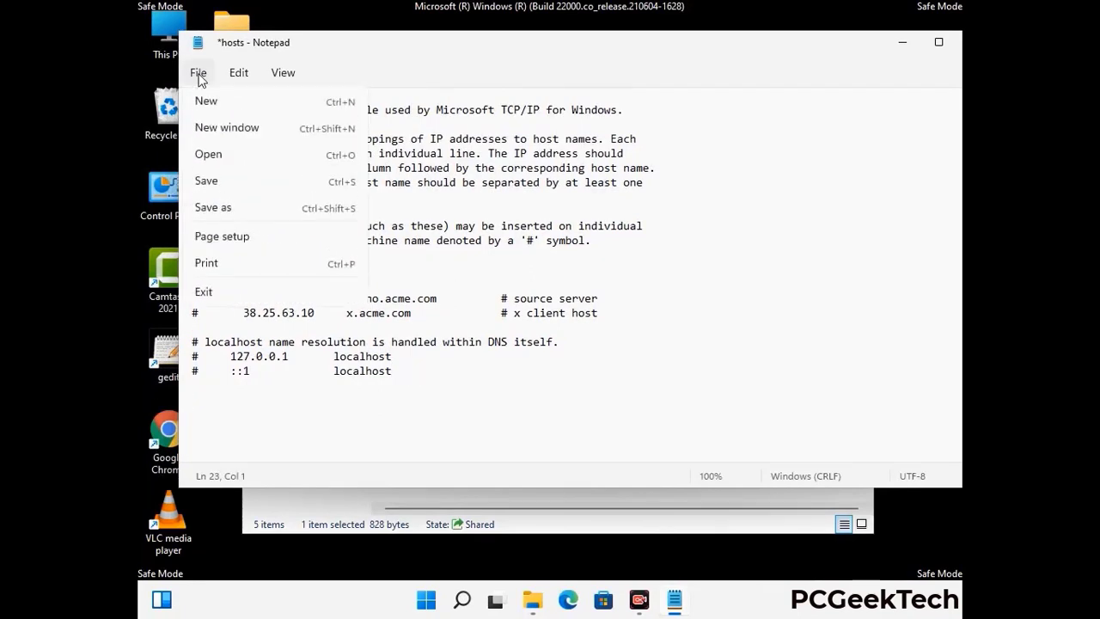
click(206, 182)
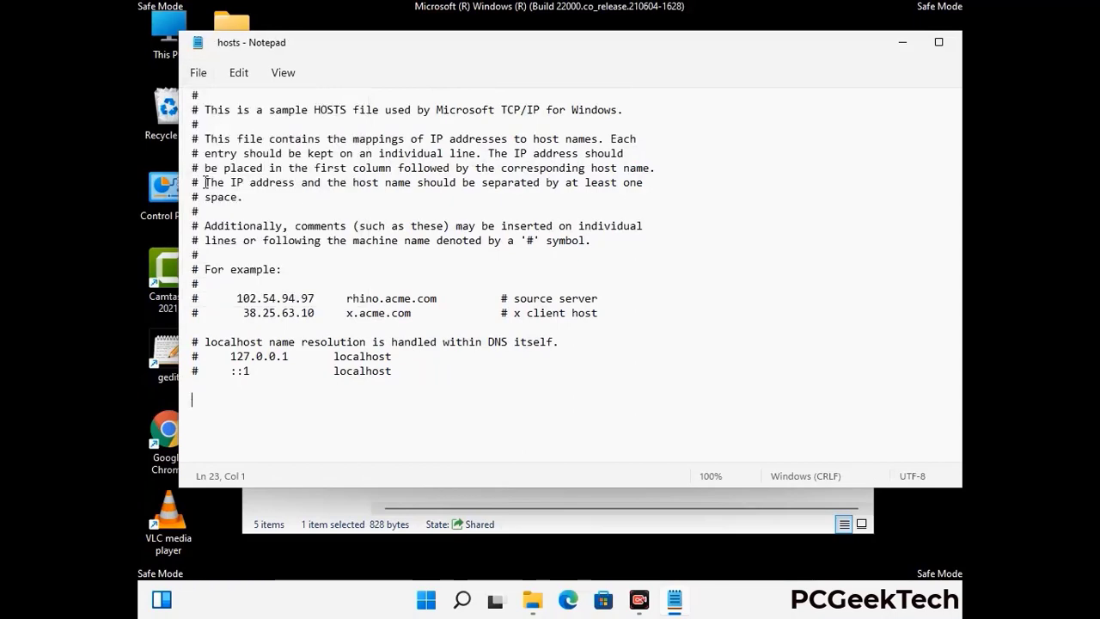
drag(832, 53, 707, 53)
click(848, 47)
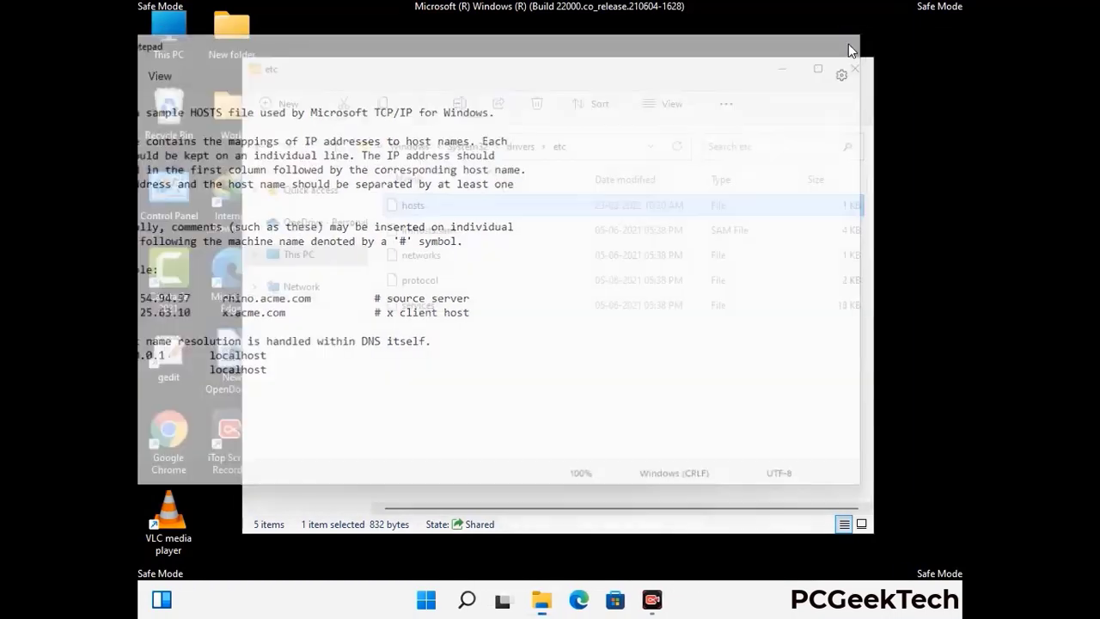
click(856, 66)
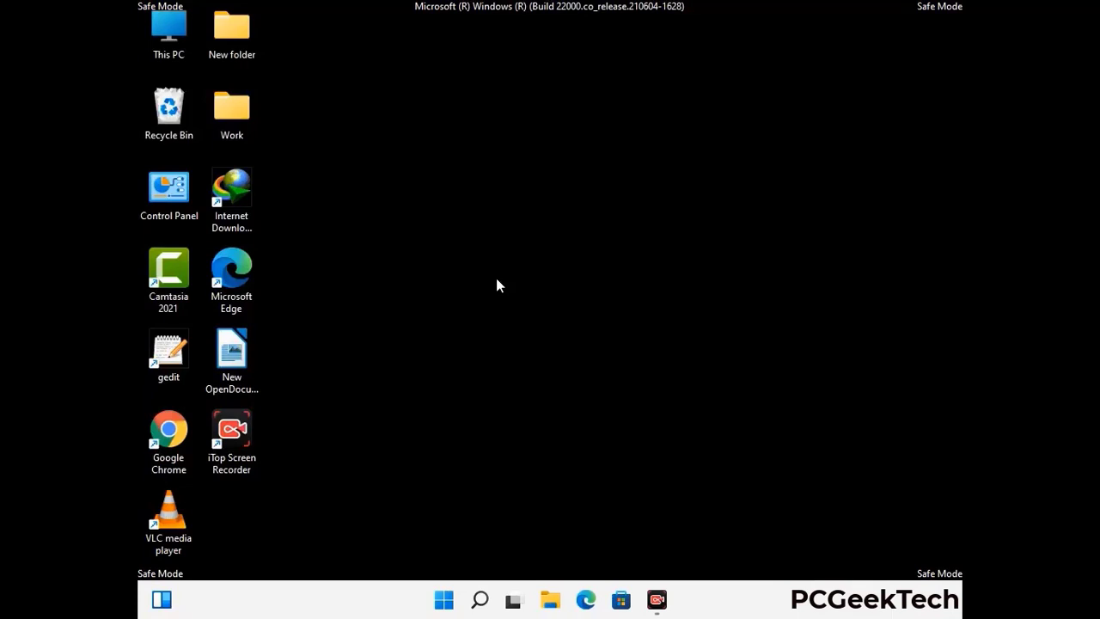
Run %appdata% to open the Roaming folder and look through its subfolders
key(super+r)
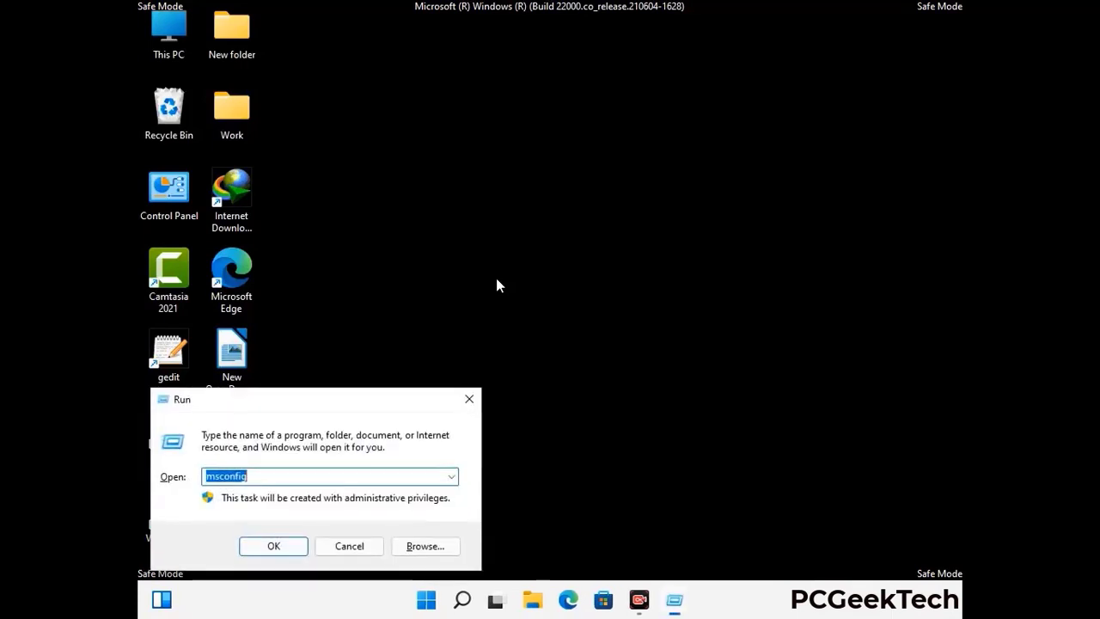
drag(314, 393, 510, 171)
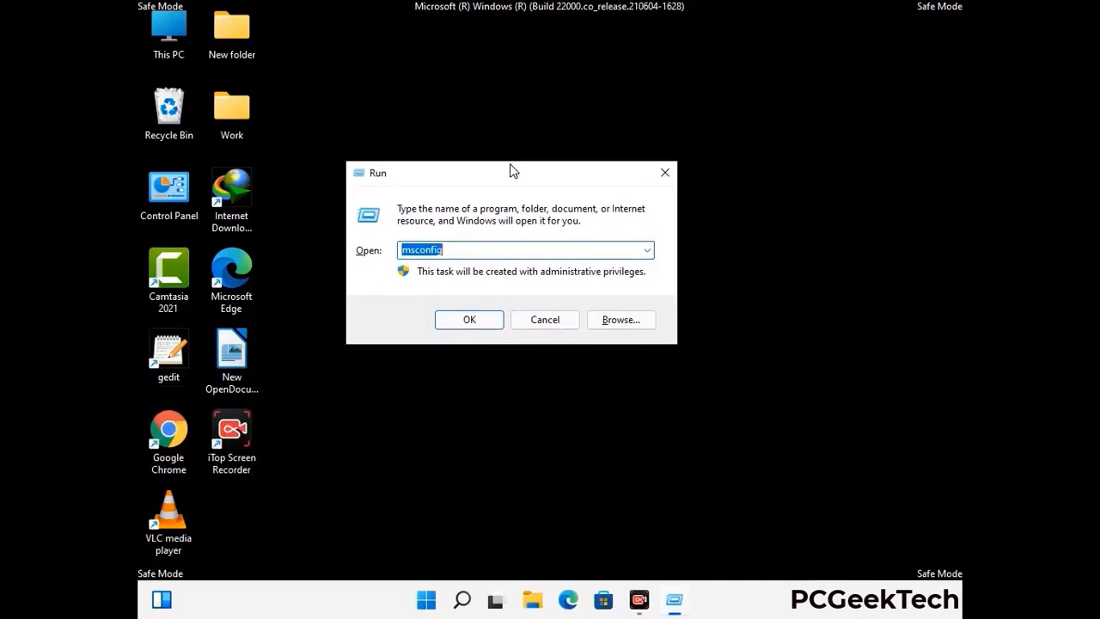
text(%)
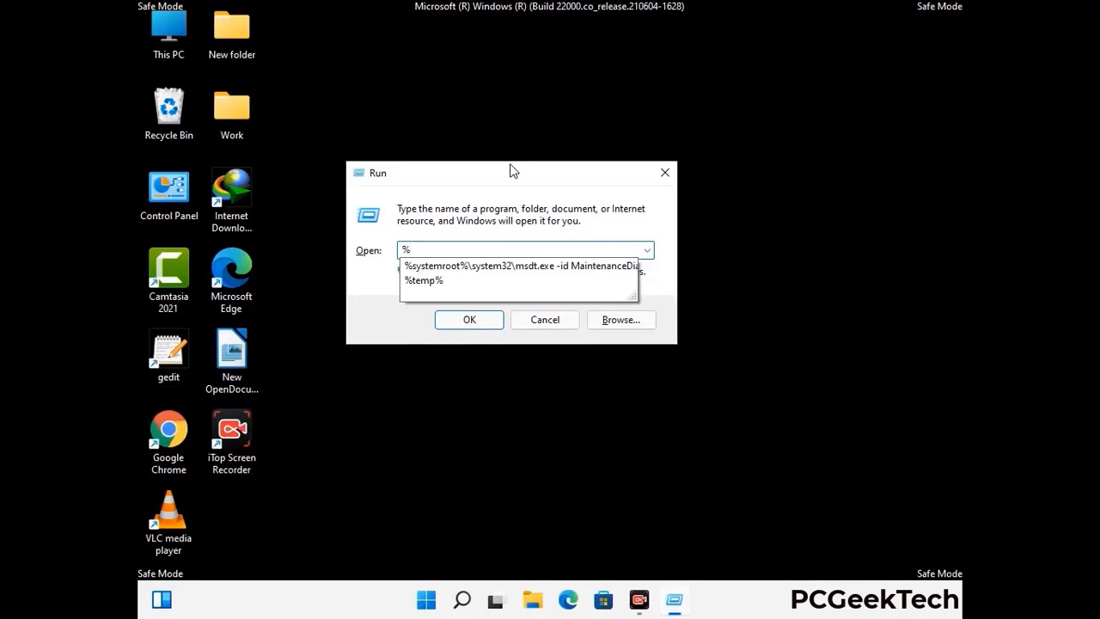
text(appdata%)
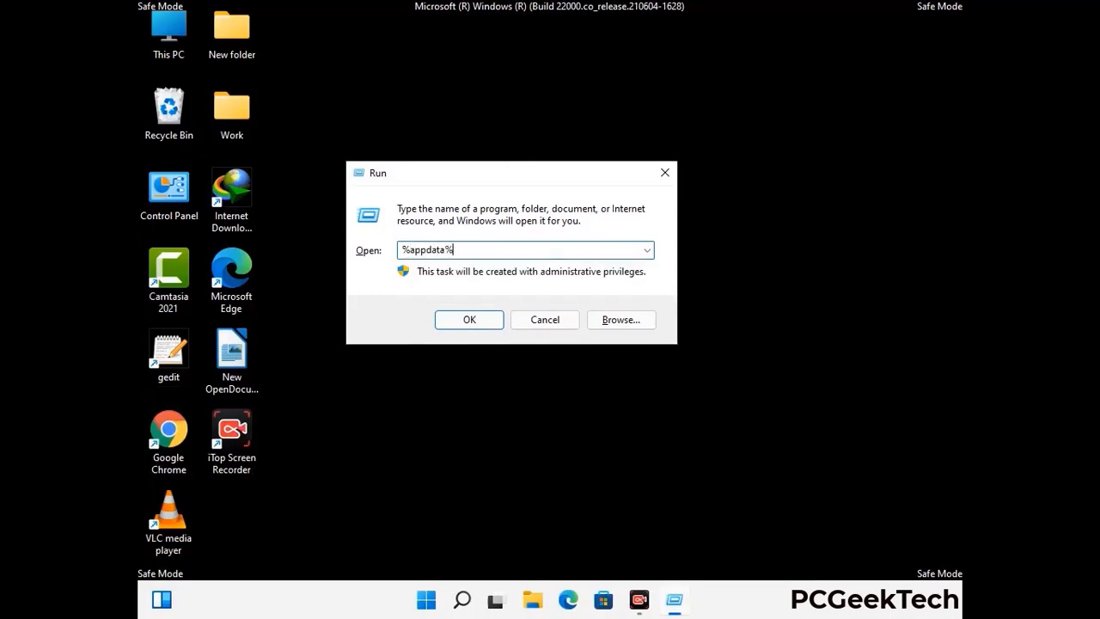
key(Return)
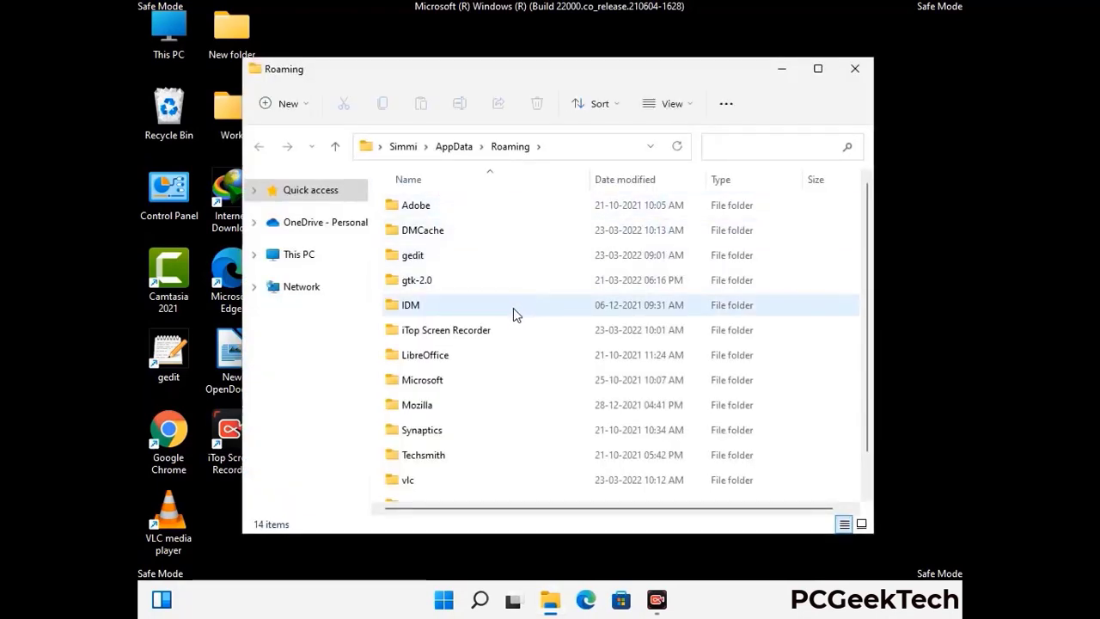
scroll(515, 311, down, 1)
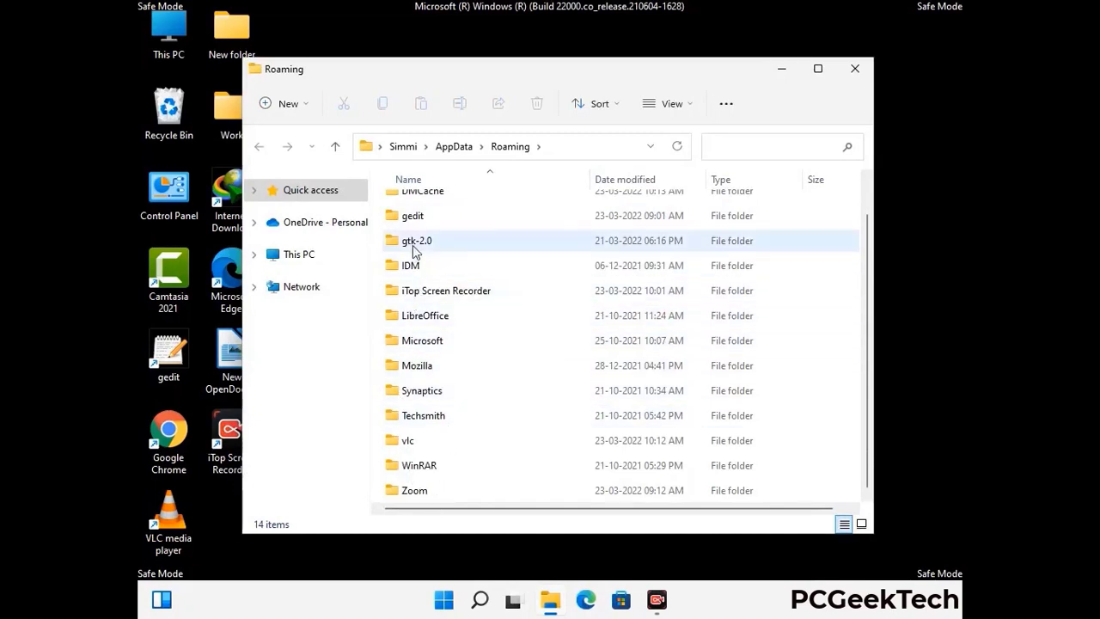
Delete the Zoom folder from AppData\Roaming and close the folder window
scroll(411, 266, up, 1)
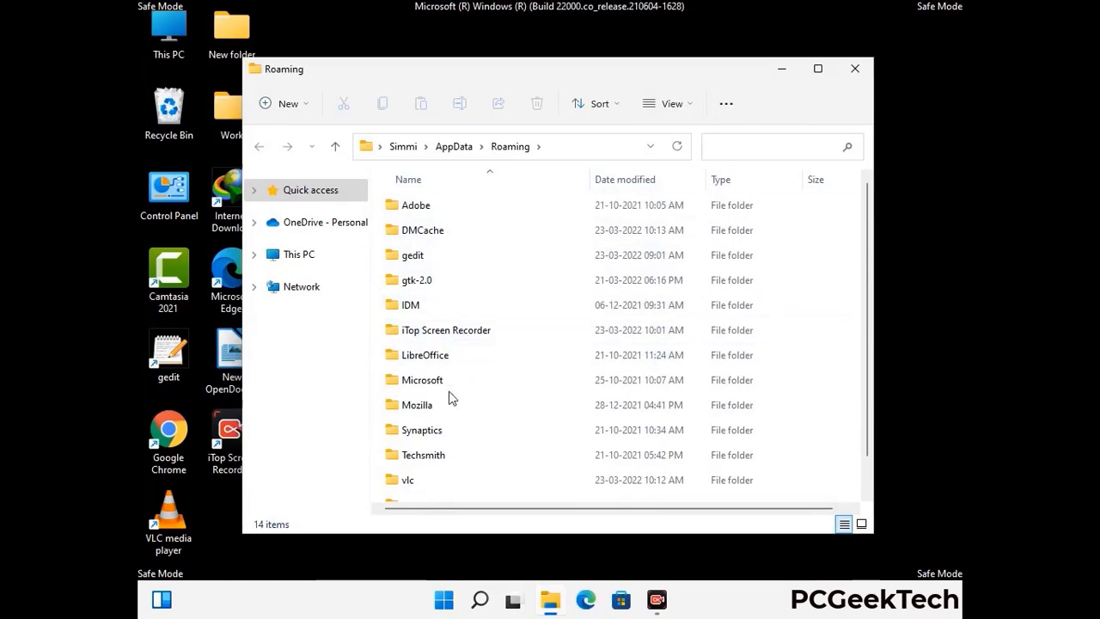
scroll(456, 413, down, 1)
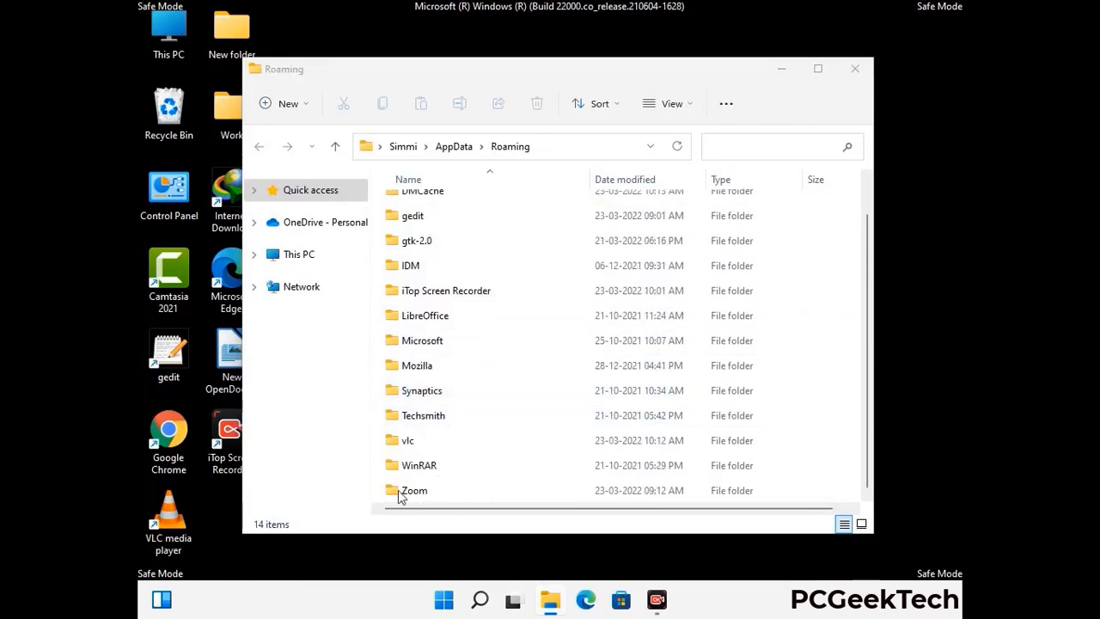
click(615, 487)
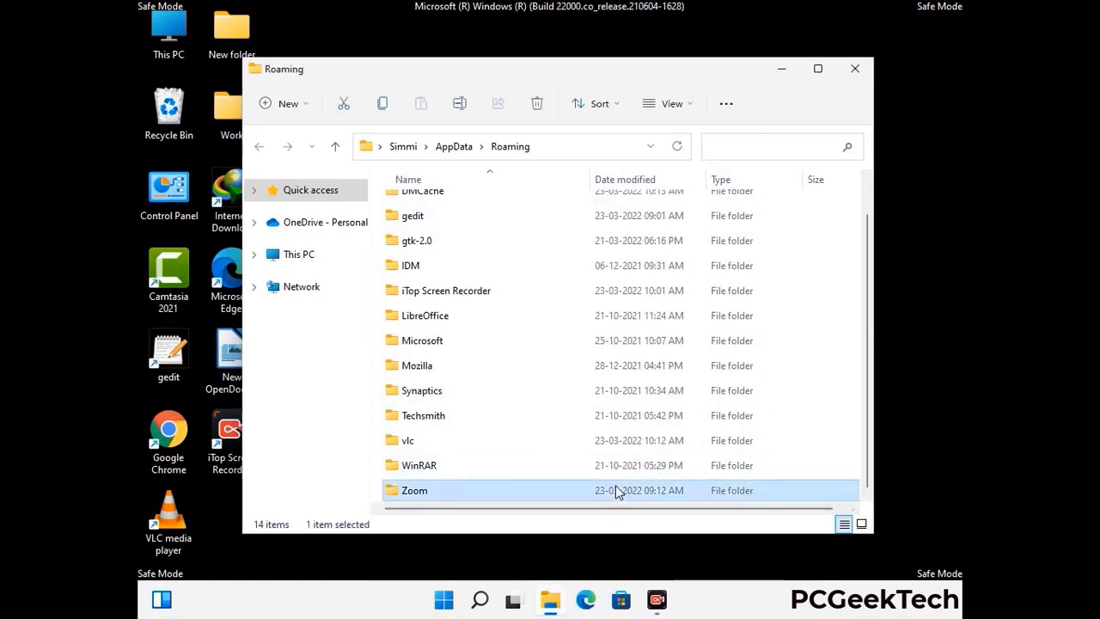
click(537, 104)
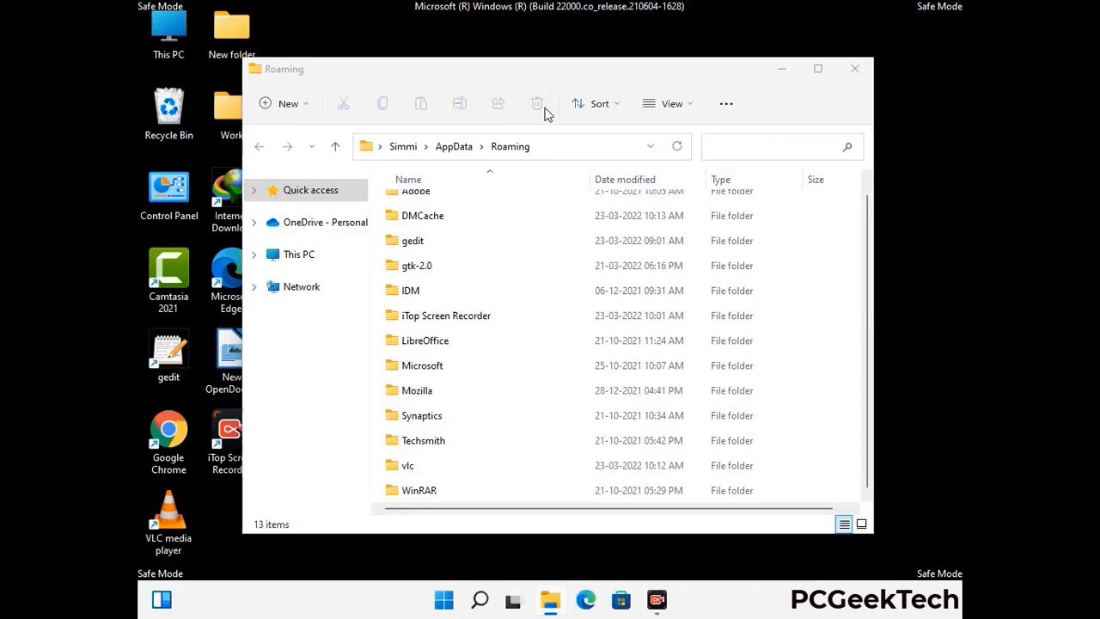
click(854, 70)
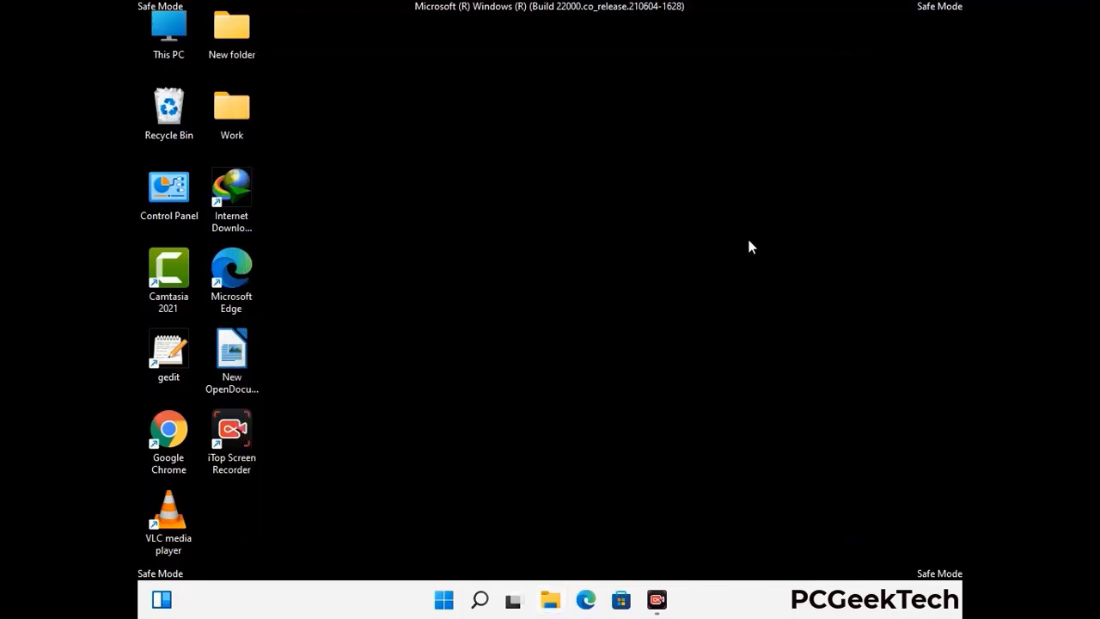
Run %LocalAppData% to open the AppData\Local folder
key(super+r)
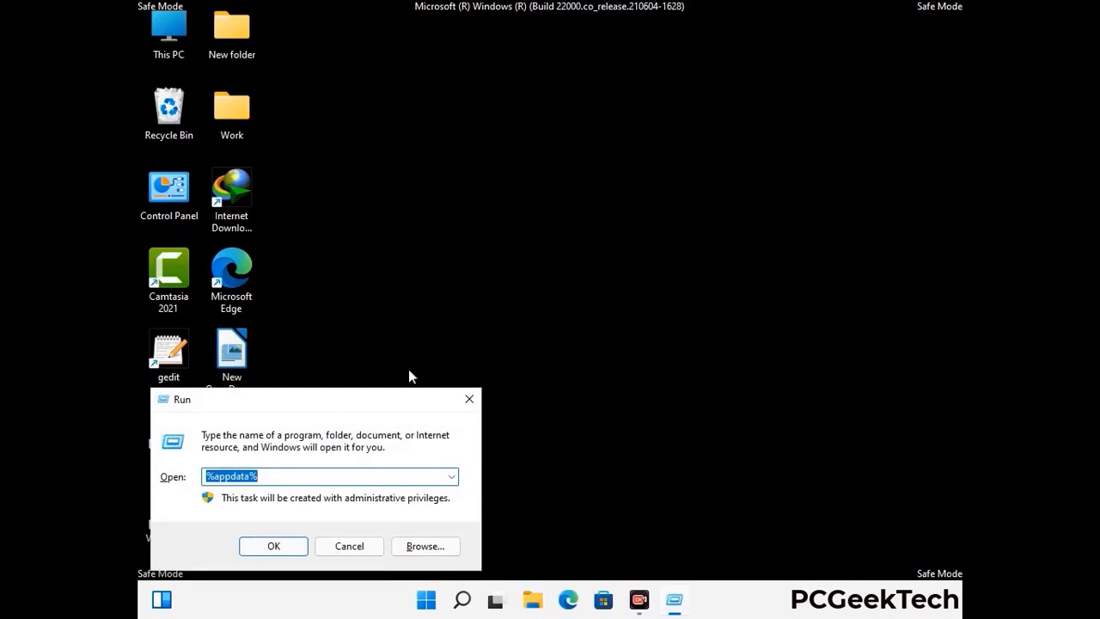
drag(343, 408, 576, 218)
text(%Local)
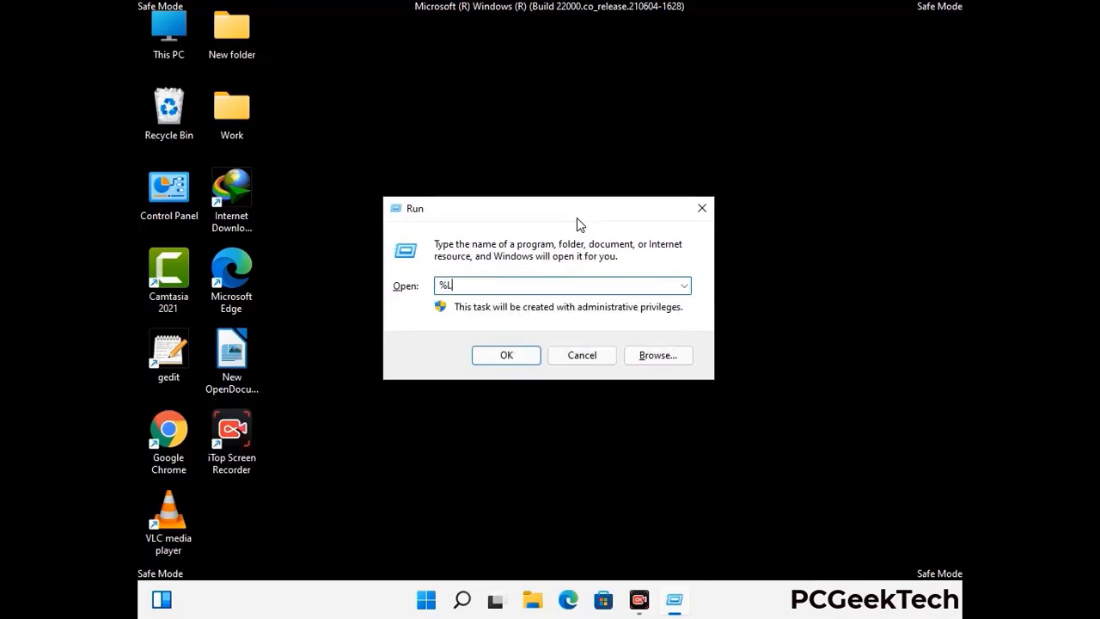
text(App)
key(Return)
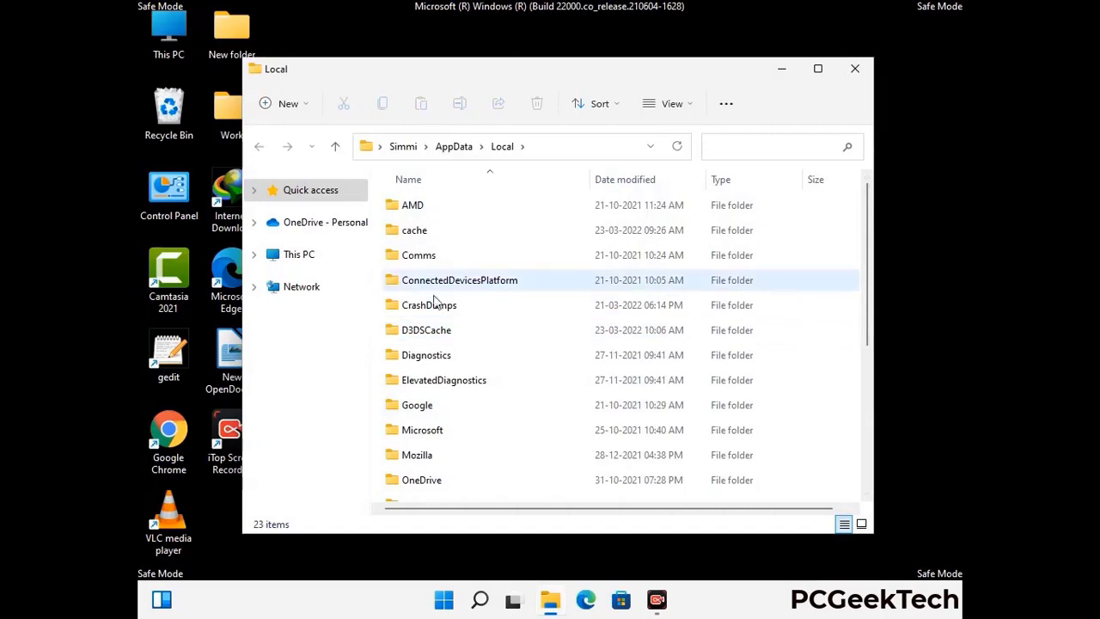
Delete the Mozilla folder from AppData\Local and close the folder window
scroll(461, 386, down, 1)
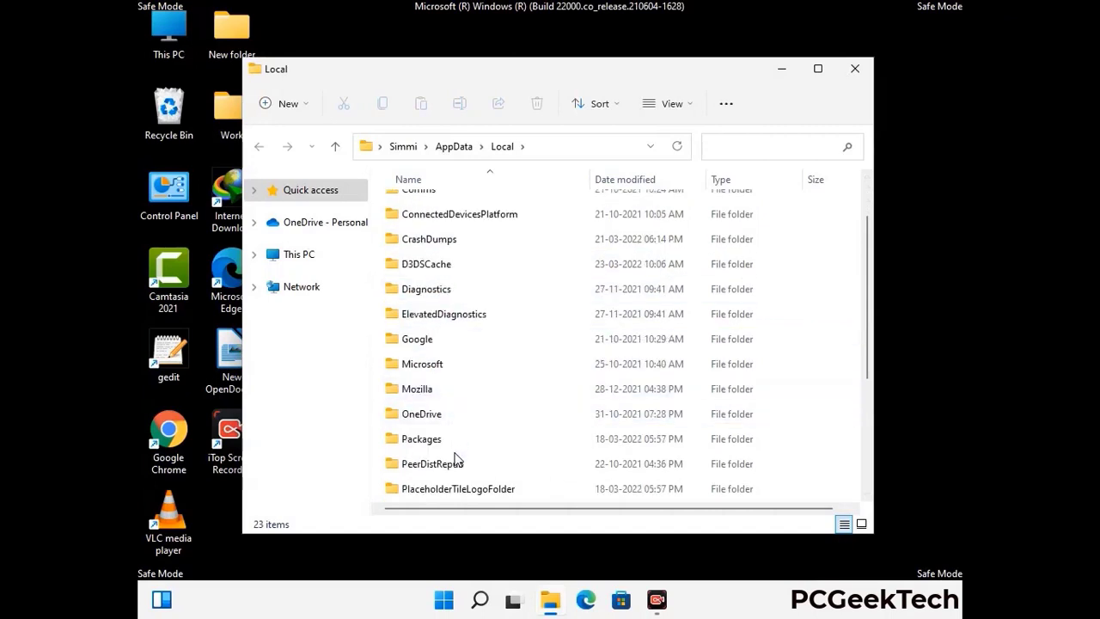
click(429, 391)
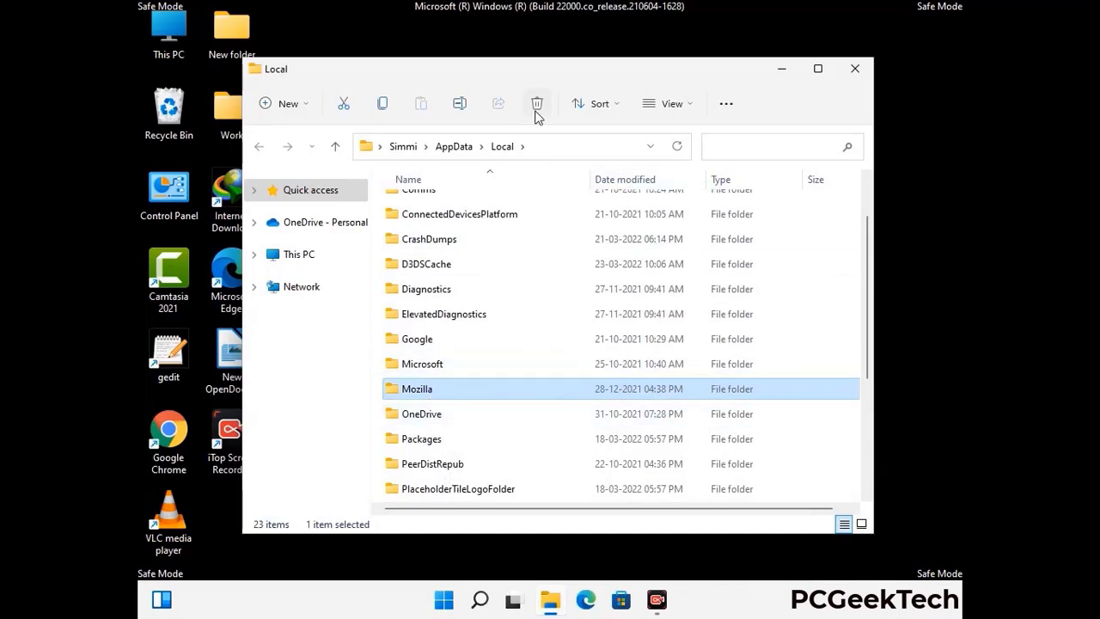
click(536, 104)
click(535, 110)
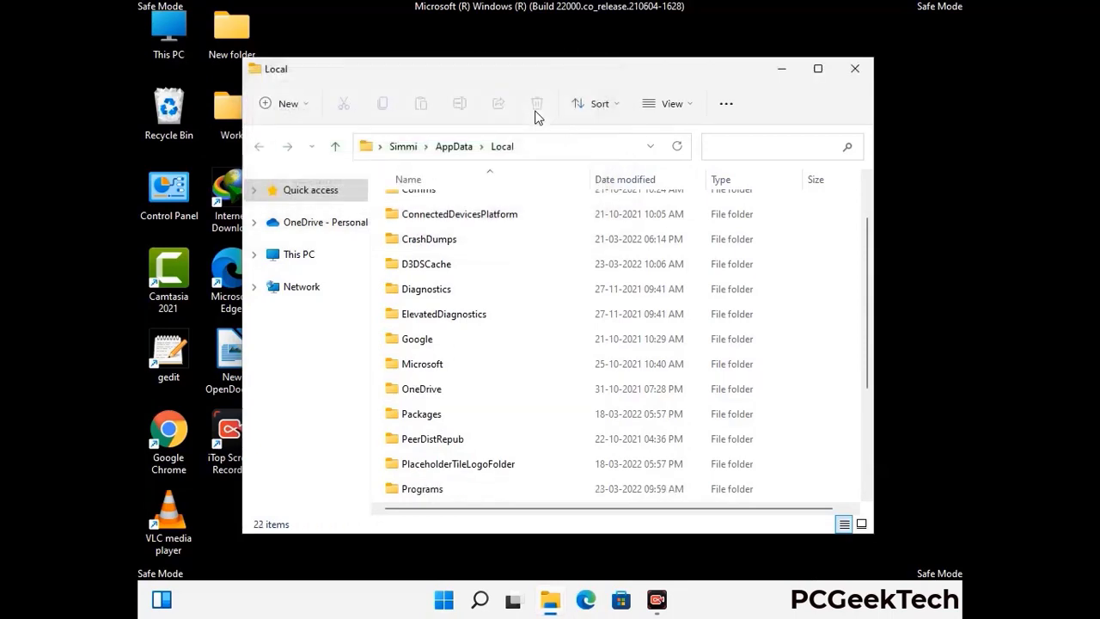
click(856, 75)
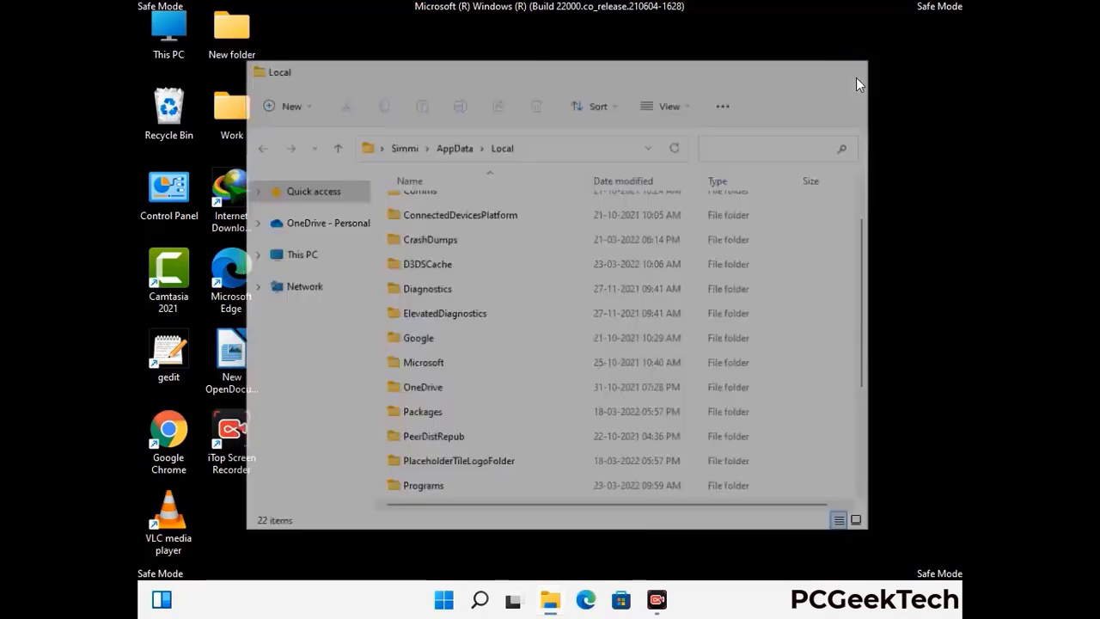
Run %ProgramData% to open the ProgramData folder on the C: drive
key(super+r)
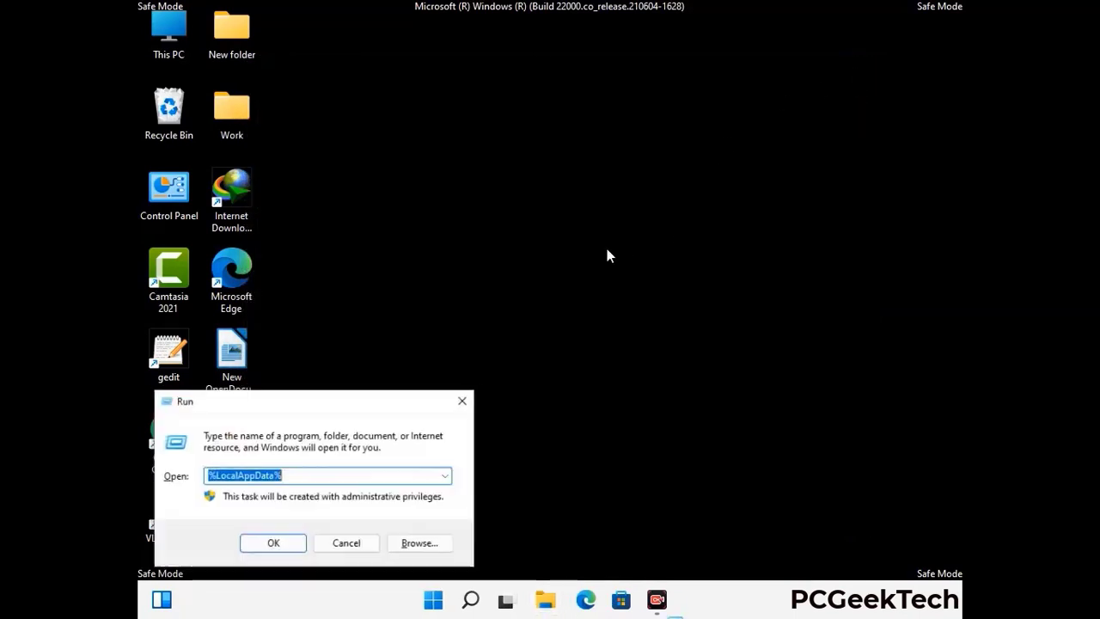
drag(279, 407, 502, 225)
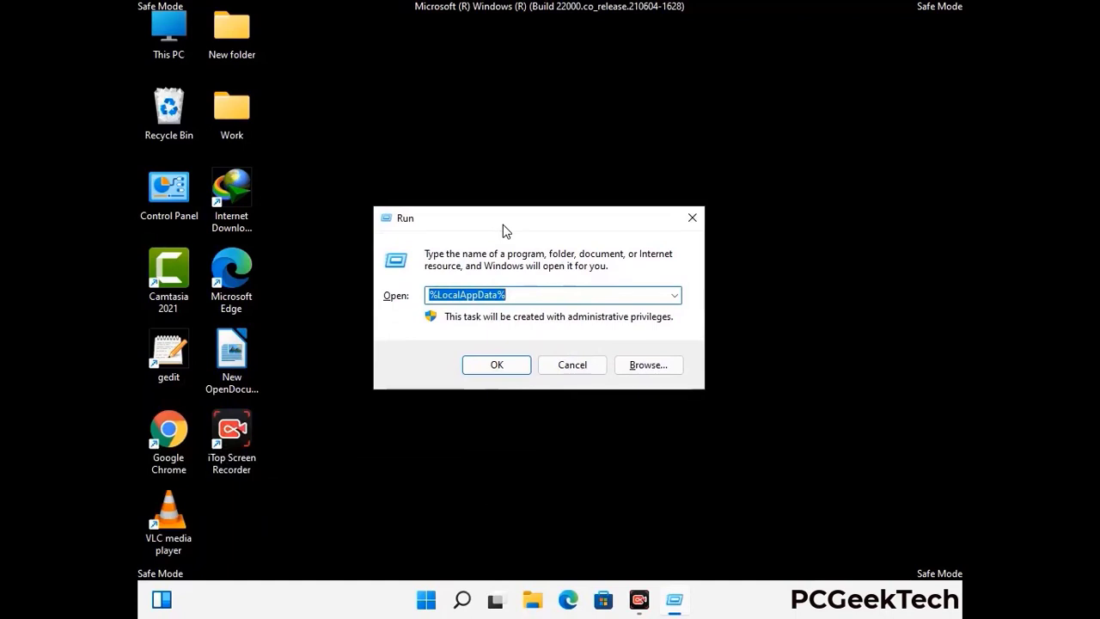
text(%)
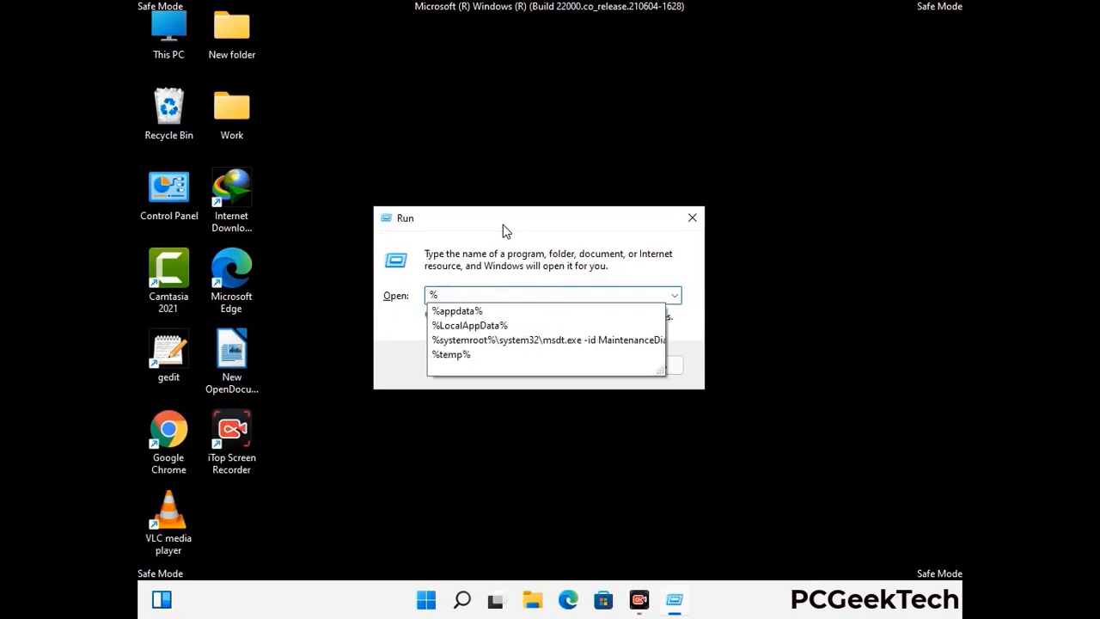
text(ProgramData%)
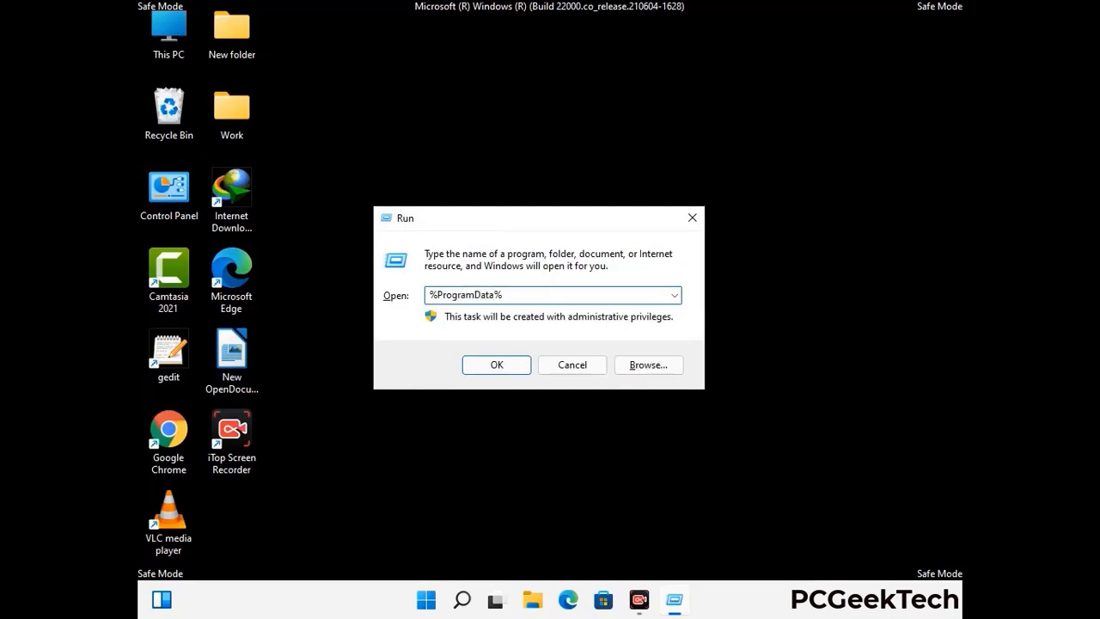
key(Return)
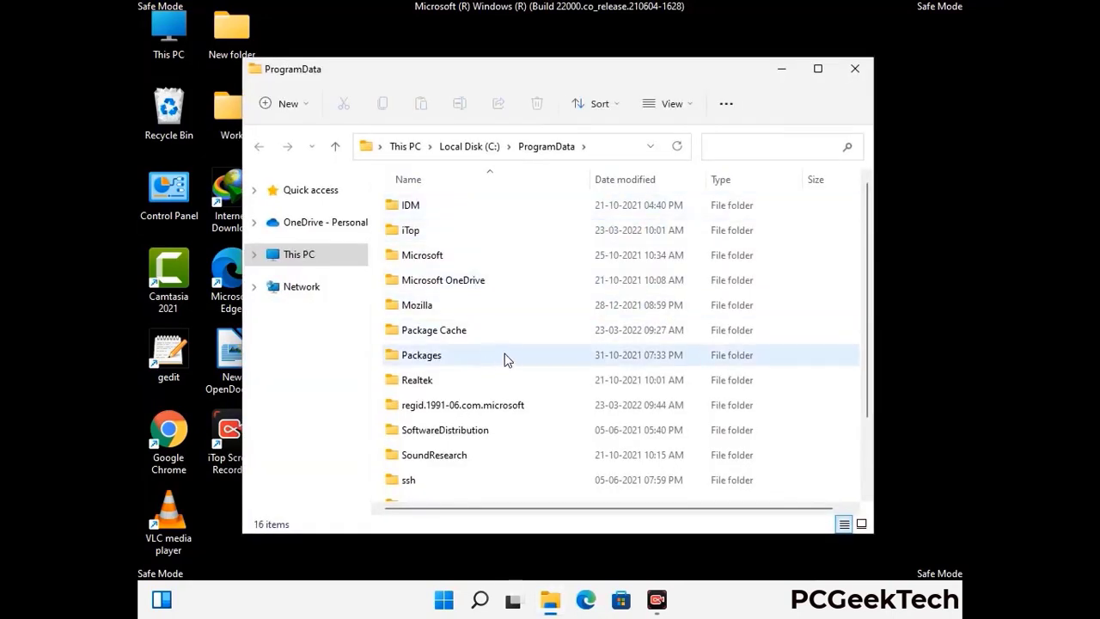
Delete the Mozilla folder from ProgramData and close the folder window
scroll(504, 365, down, 1)
scroll(504, 366, down, 1)
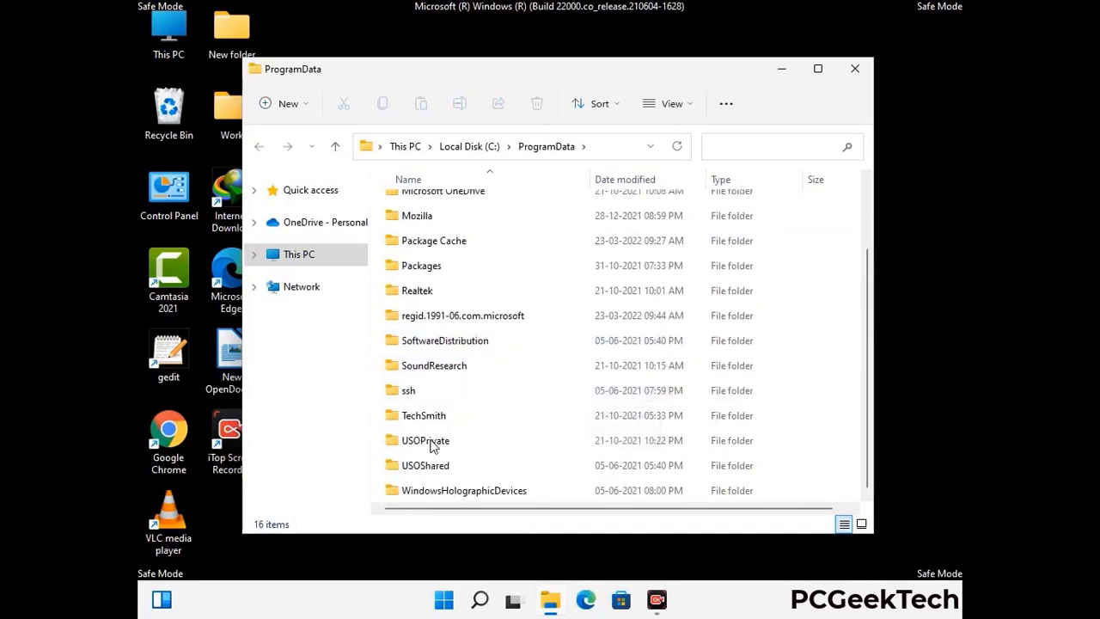
click(429, 215)
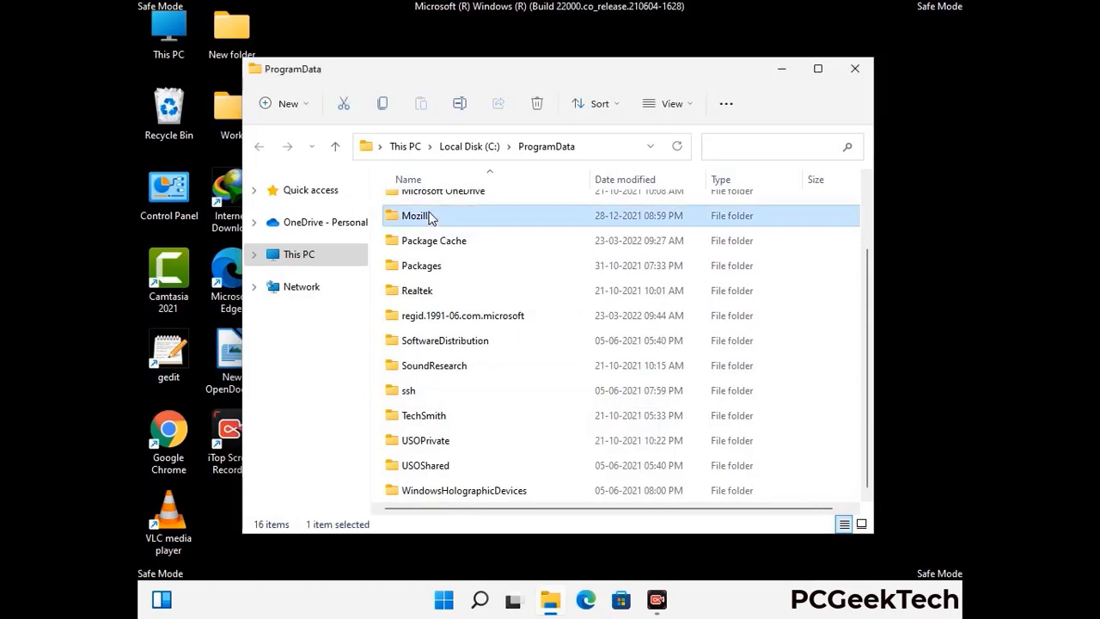
click(538, 104)
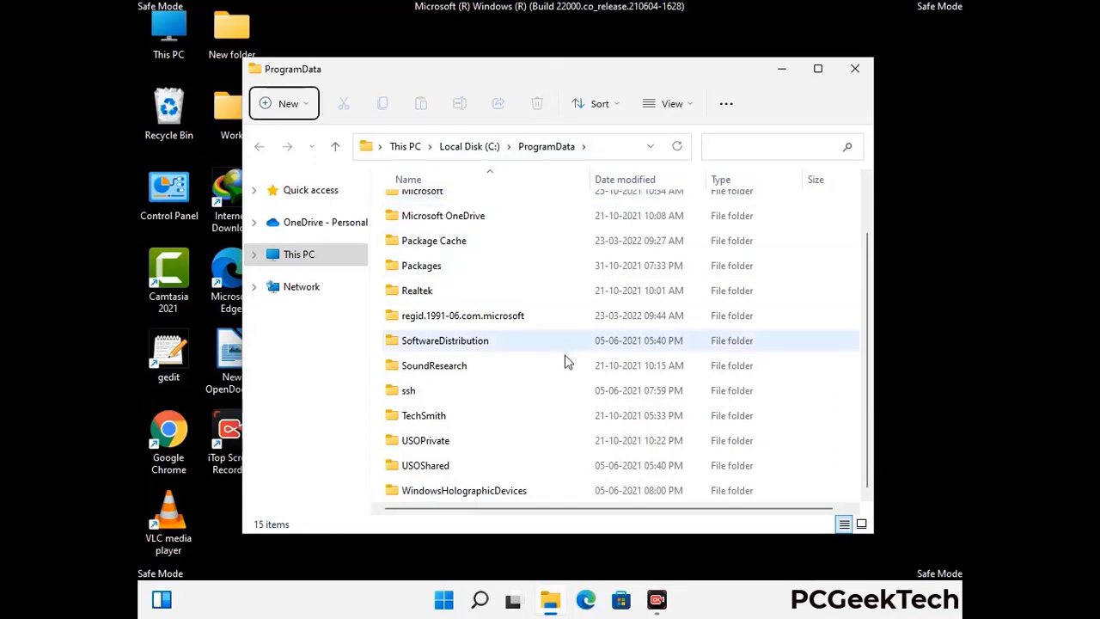
scroll(567, 361, up, 2)
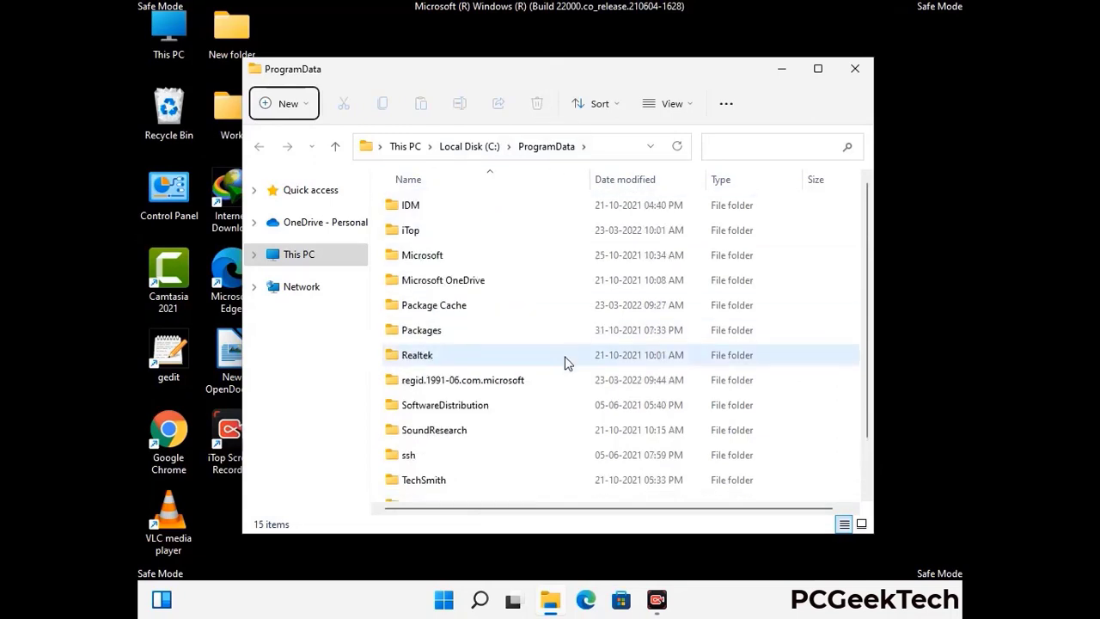
click(862, 70)
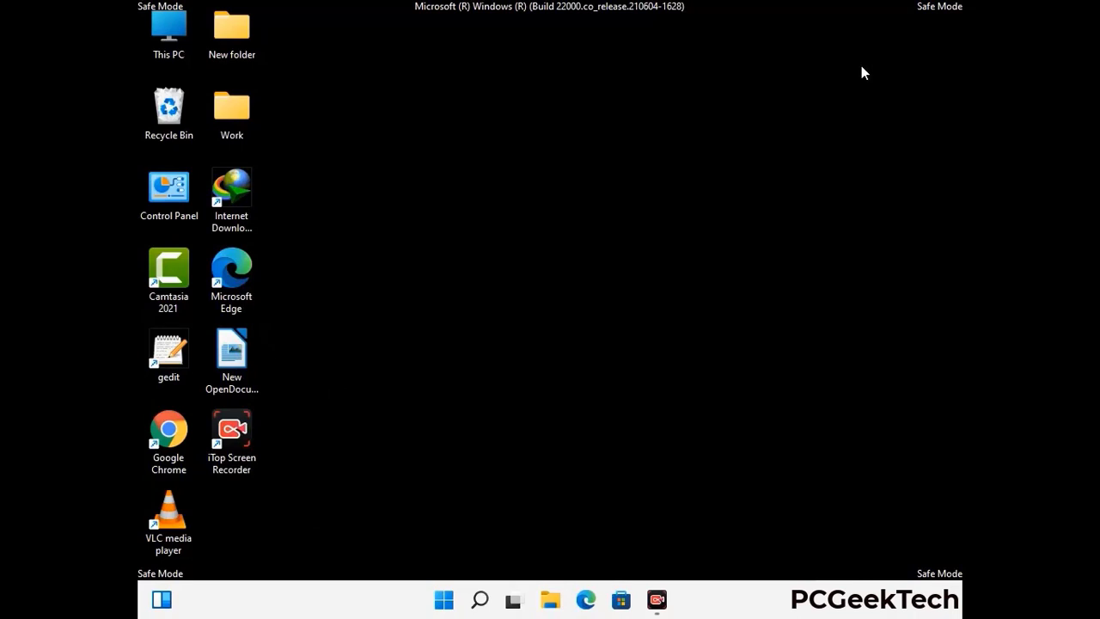
Run %WinDir% to open the Windows folder on the C: drive
key(super+r)
drag(361, 400, 574, 222)
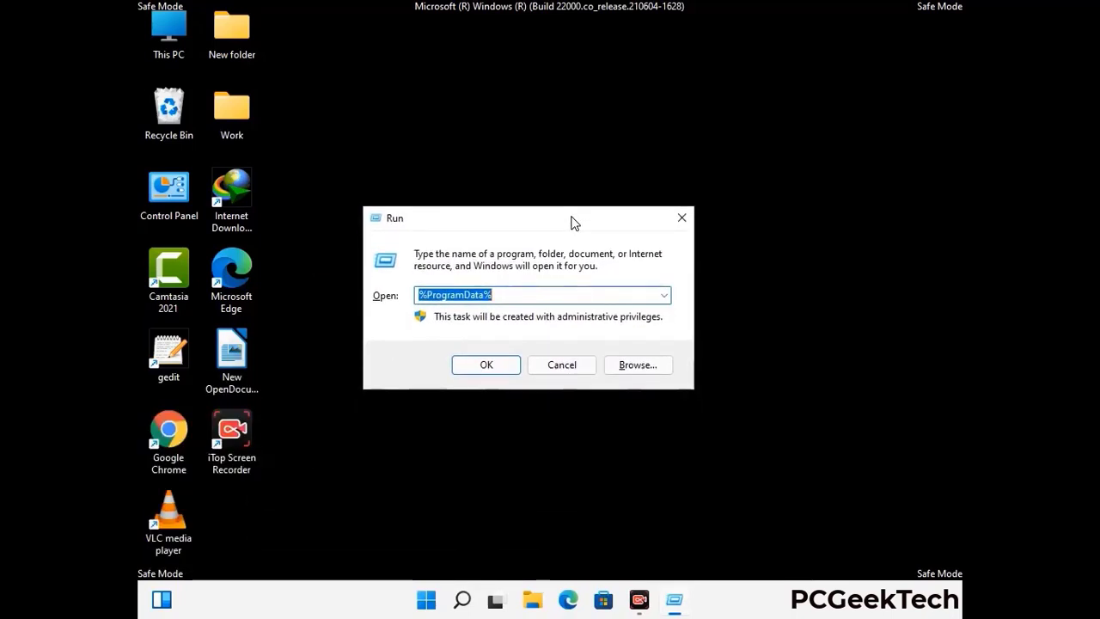
text(%Wi)
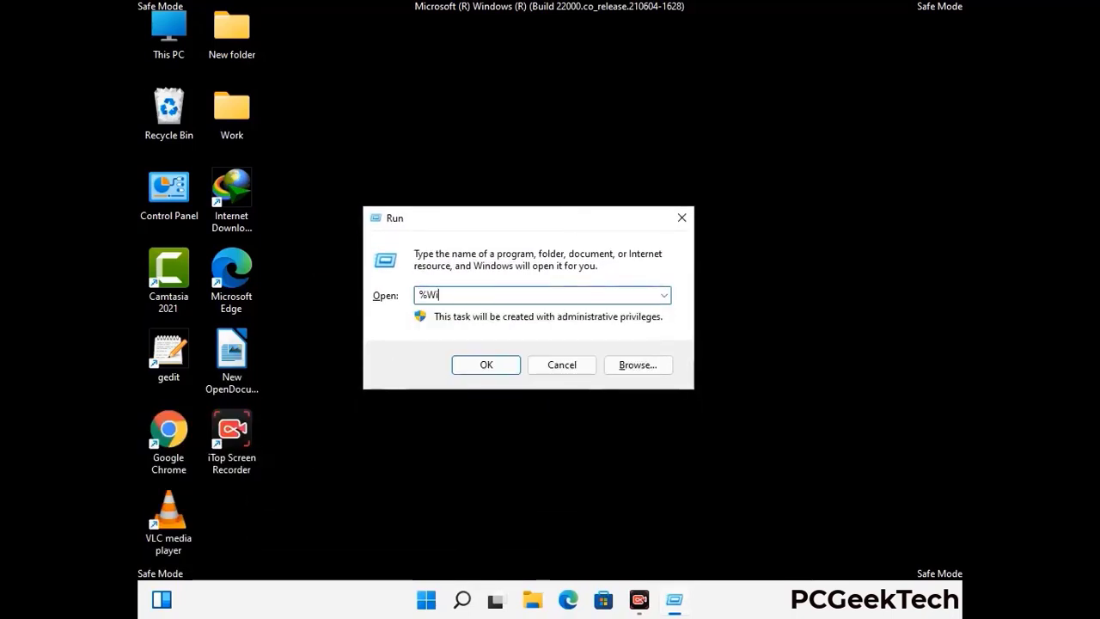
text(nDir%)
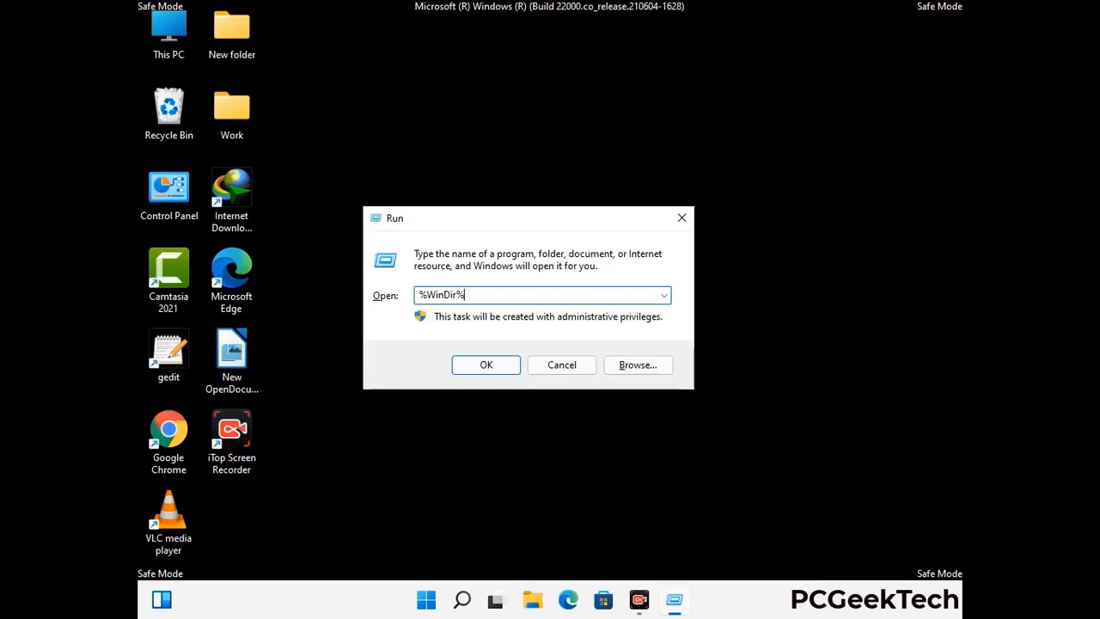
key(Return)
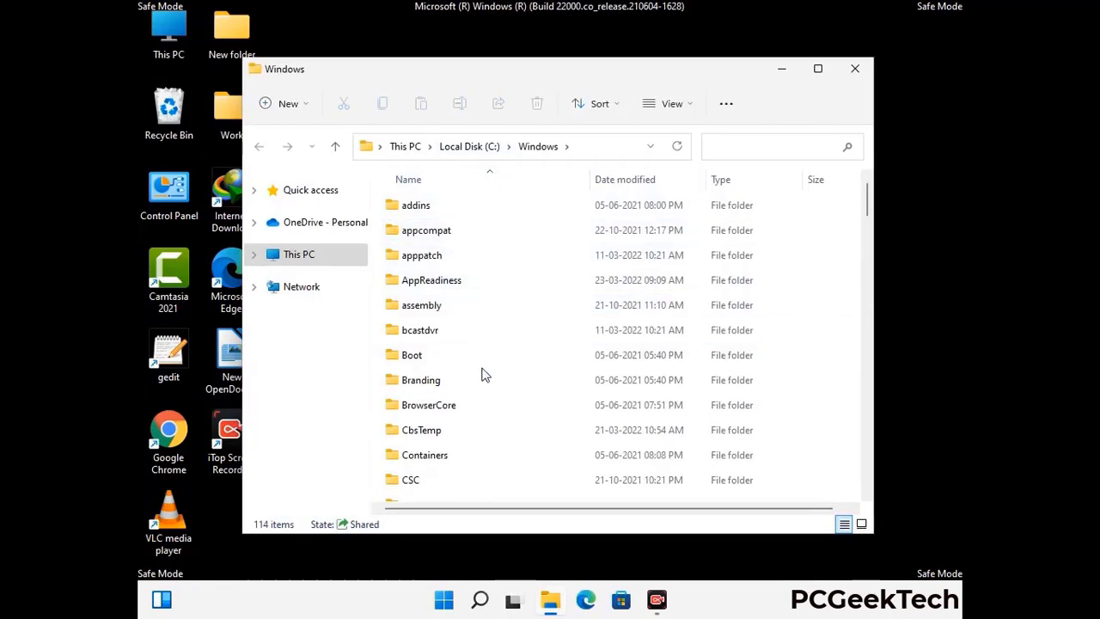
Look through the folders and files in C:\Windows for suspicious items, and close the folder window
scroll(483, 379, down, 1)
scroll(484, 382, down, 3)
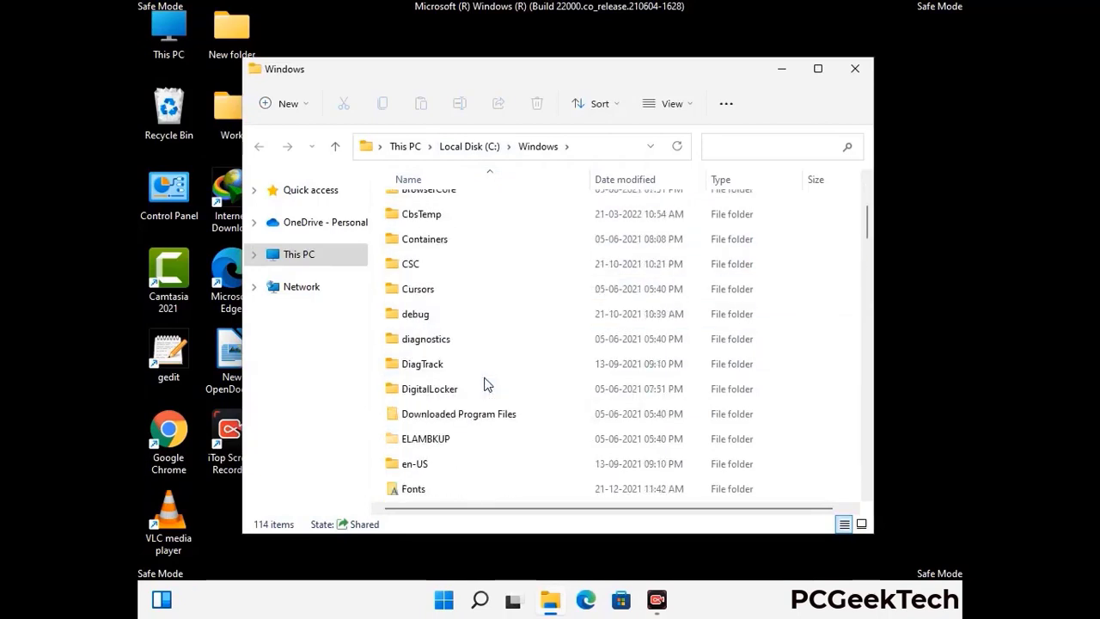
scroll(484, 387, down, 5)
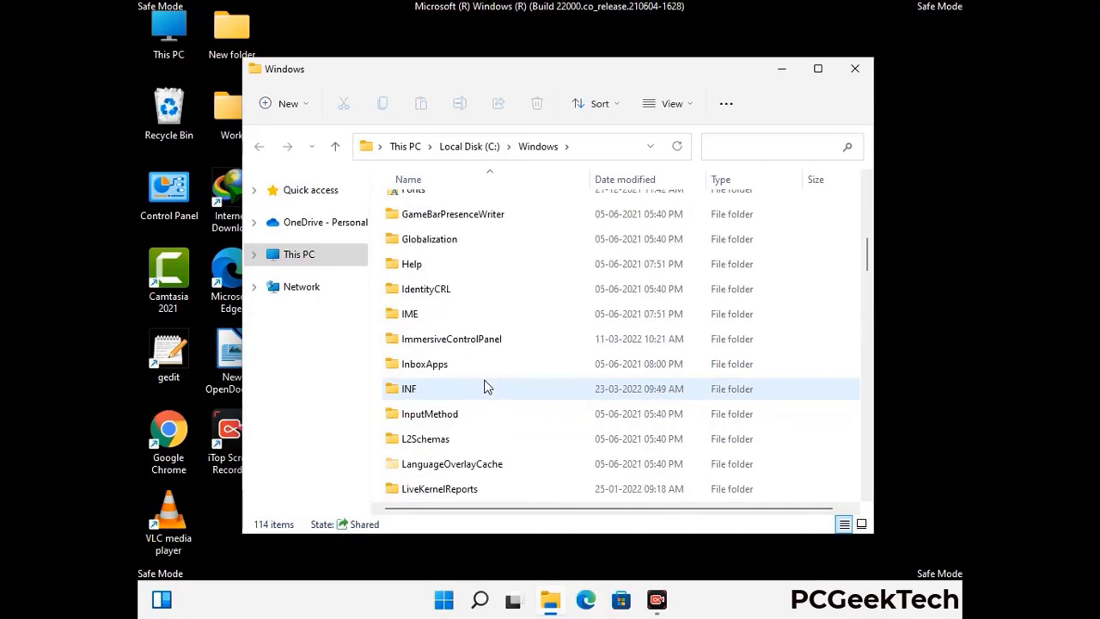
scroll(483, 388, down, 4)
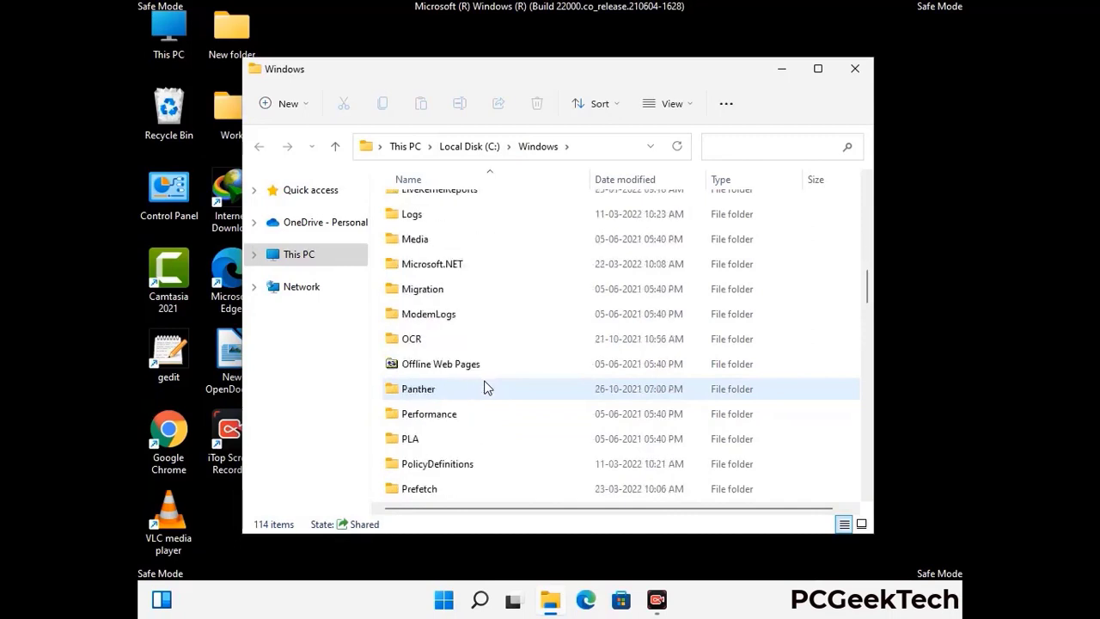
scroll(484, 388, down, 6)
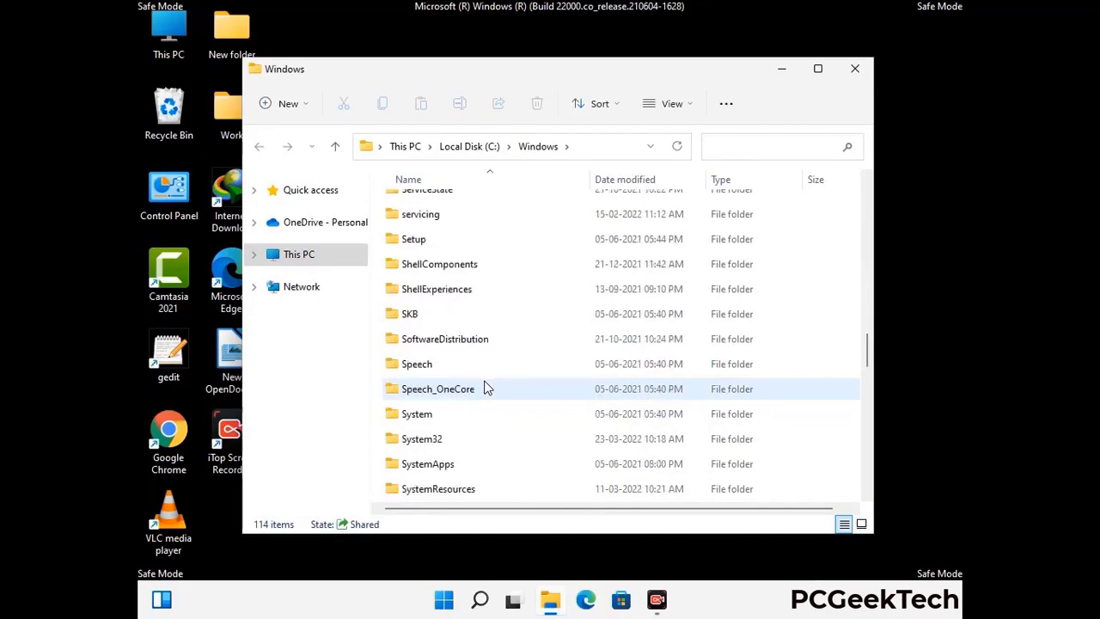
scroll(484, 388, down, 7)
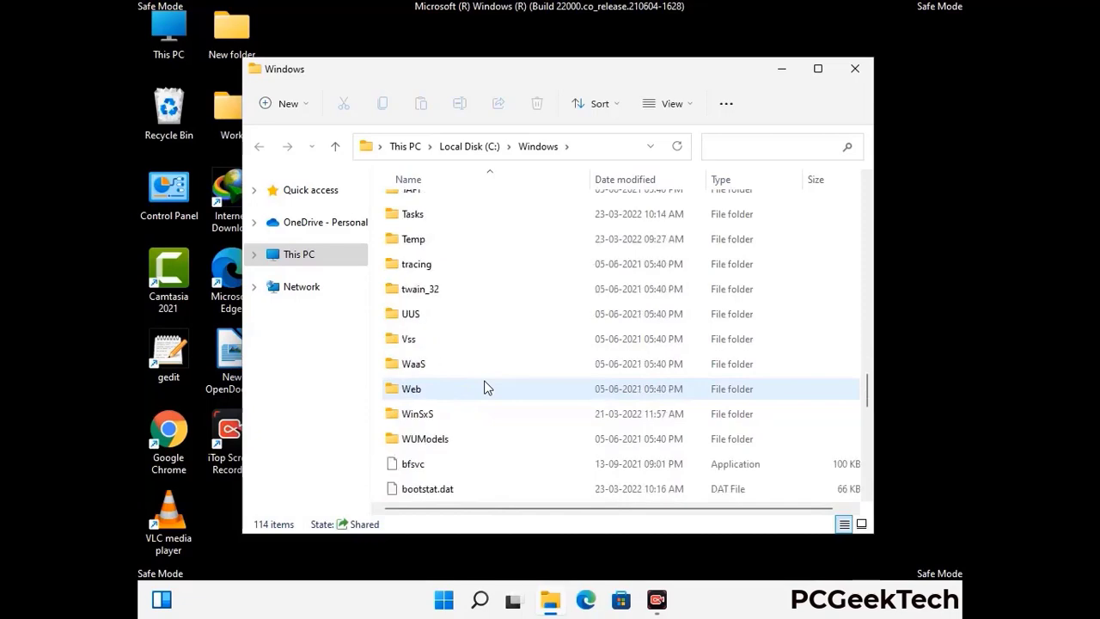
scroll(484, 387, down, 10)
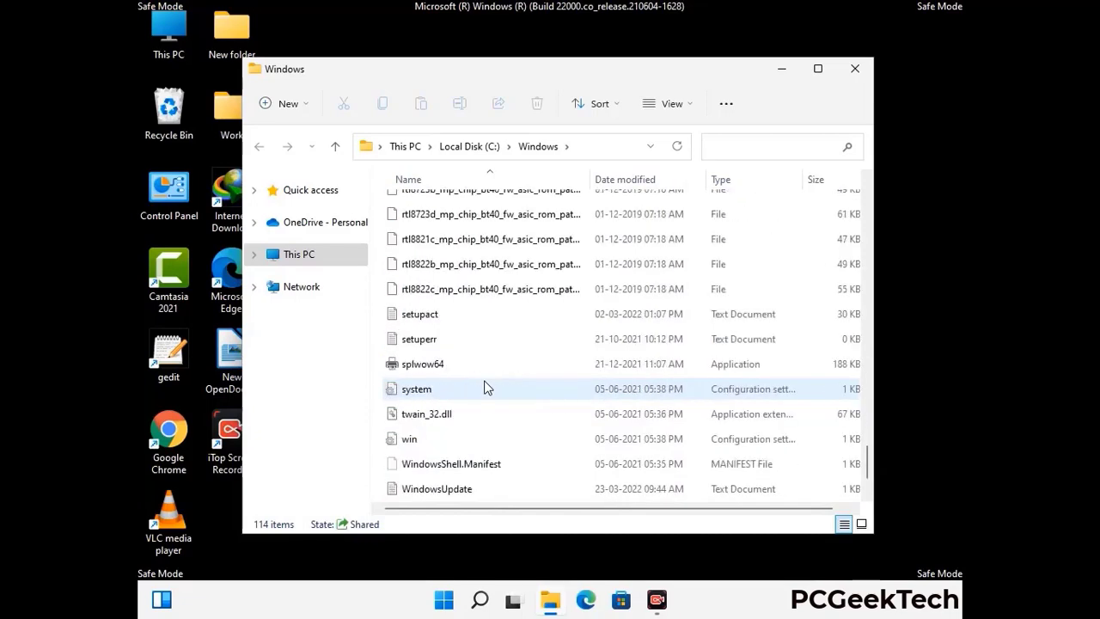
scroll(484, 388, up, 12)
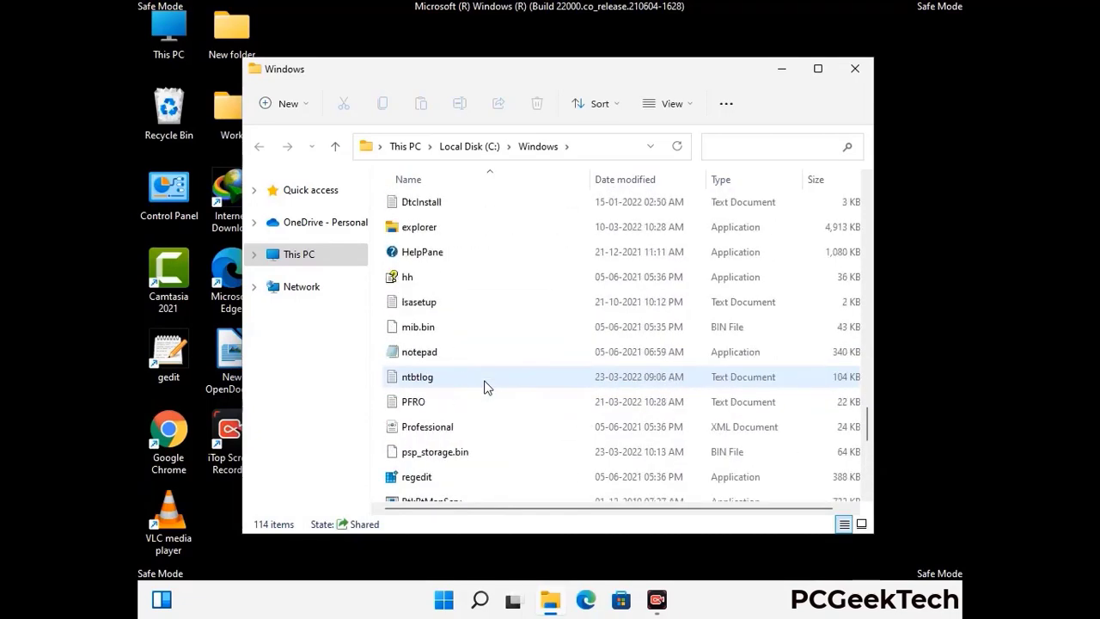
scroll(484, 388, up, 3)
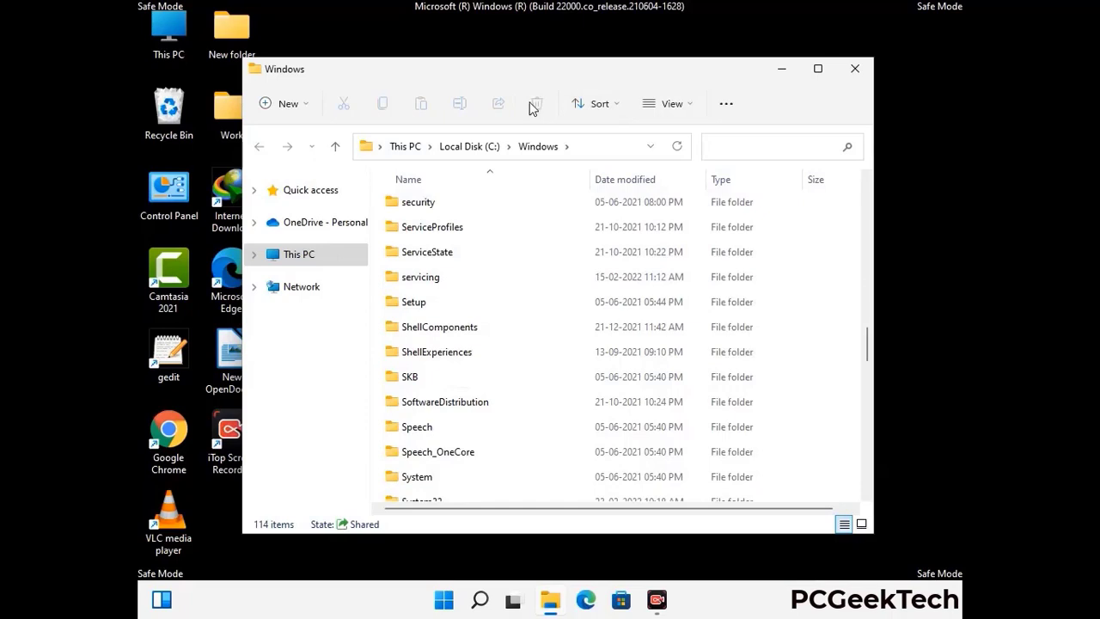
click(859, 69)
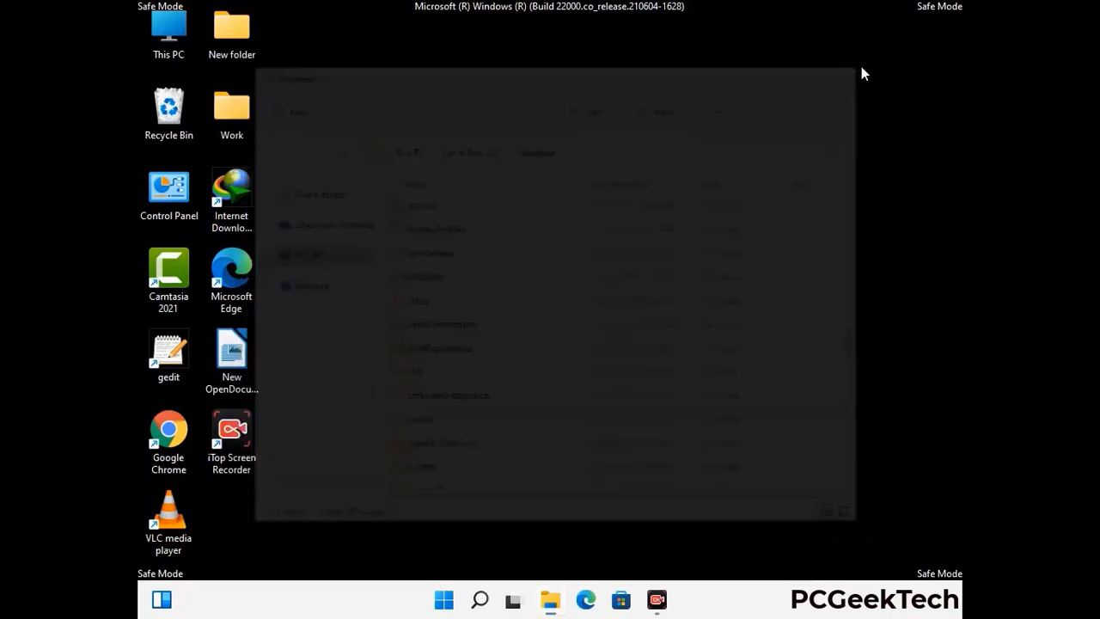
Run %temp% to open the user's Temp folder in AppData\Local
key(super+r)
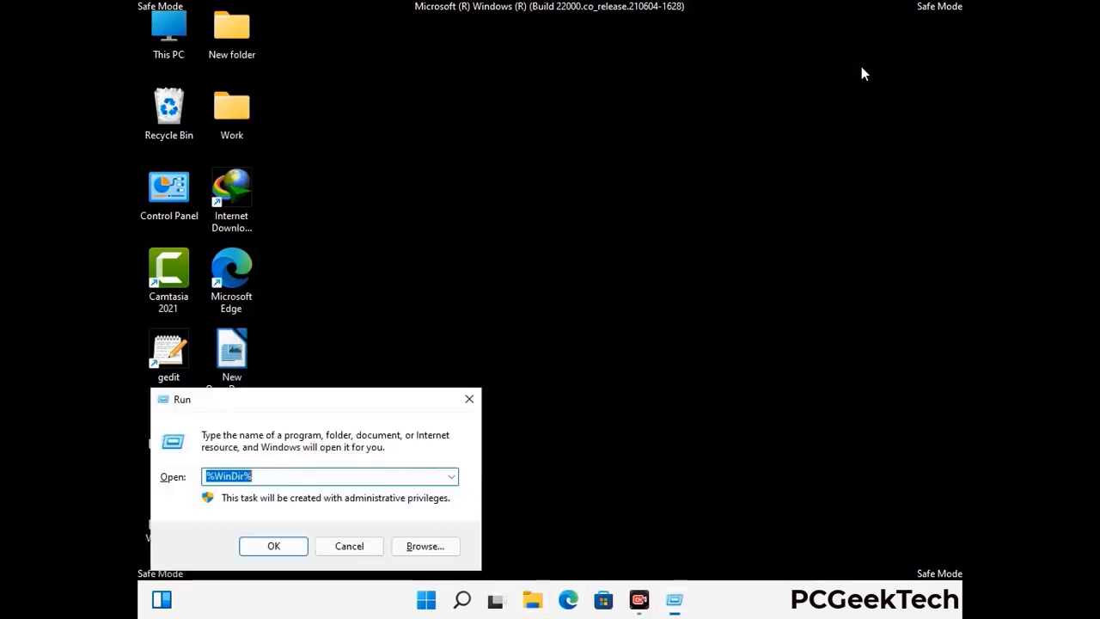
drag(365, 402, 623, 144)
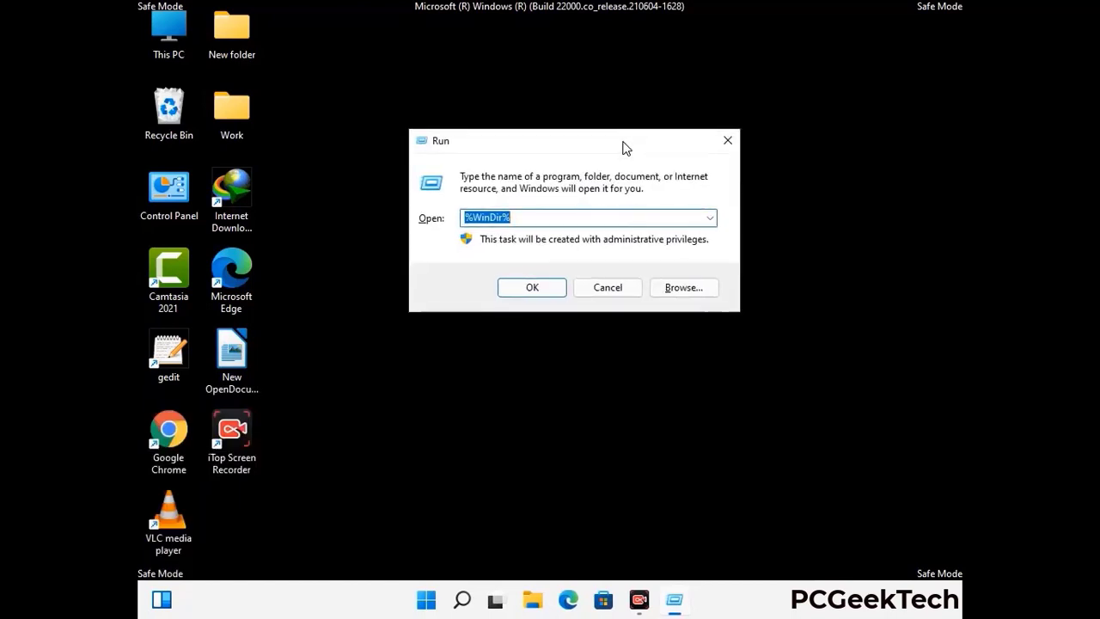
text(%tem)
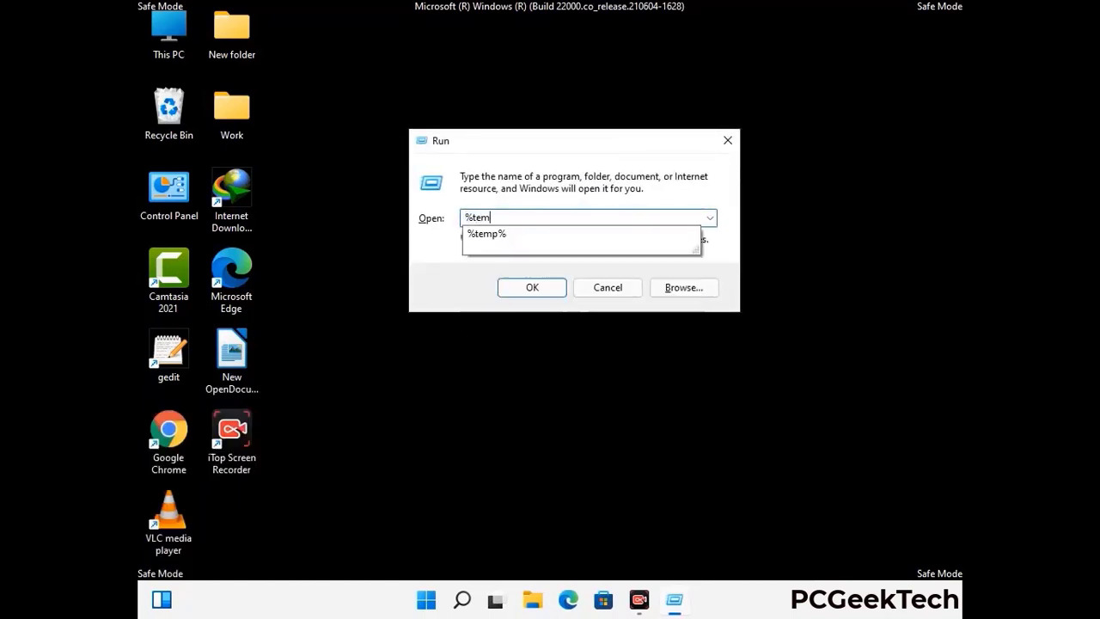
text(p%)
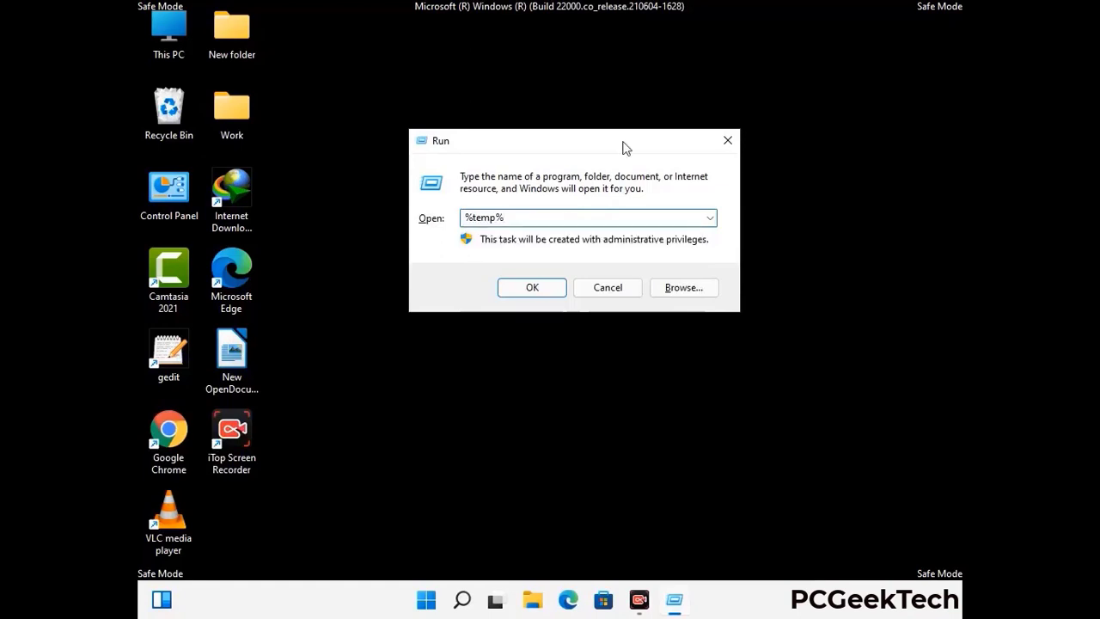
click(548, 285)
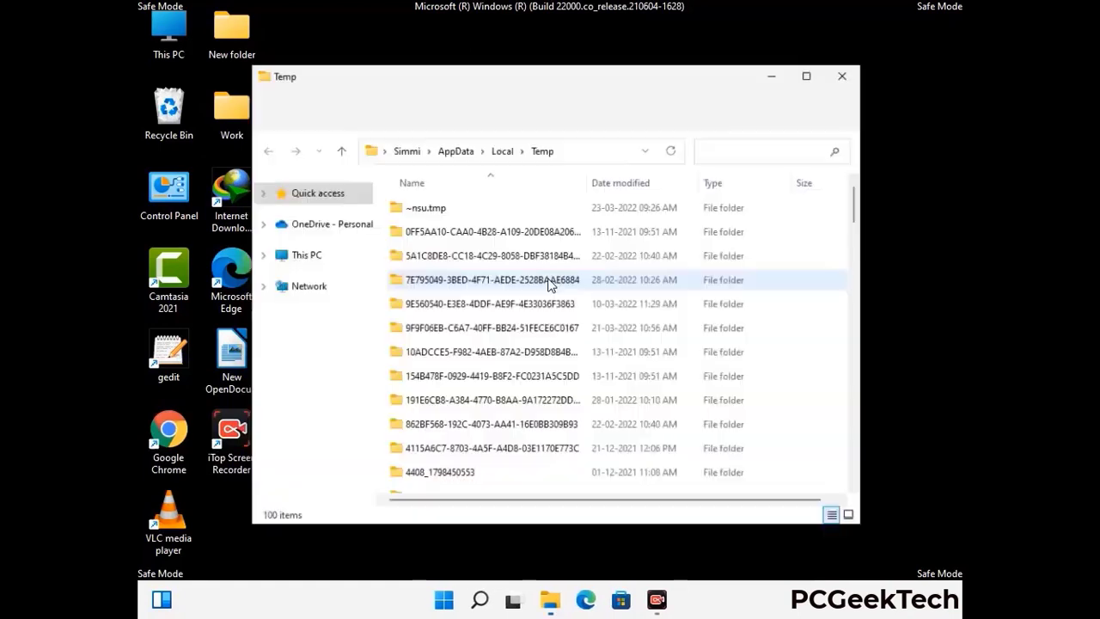
Delete all the items in the Temp folder and close the folder window
click(498, 332)
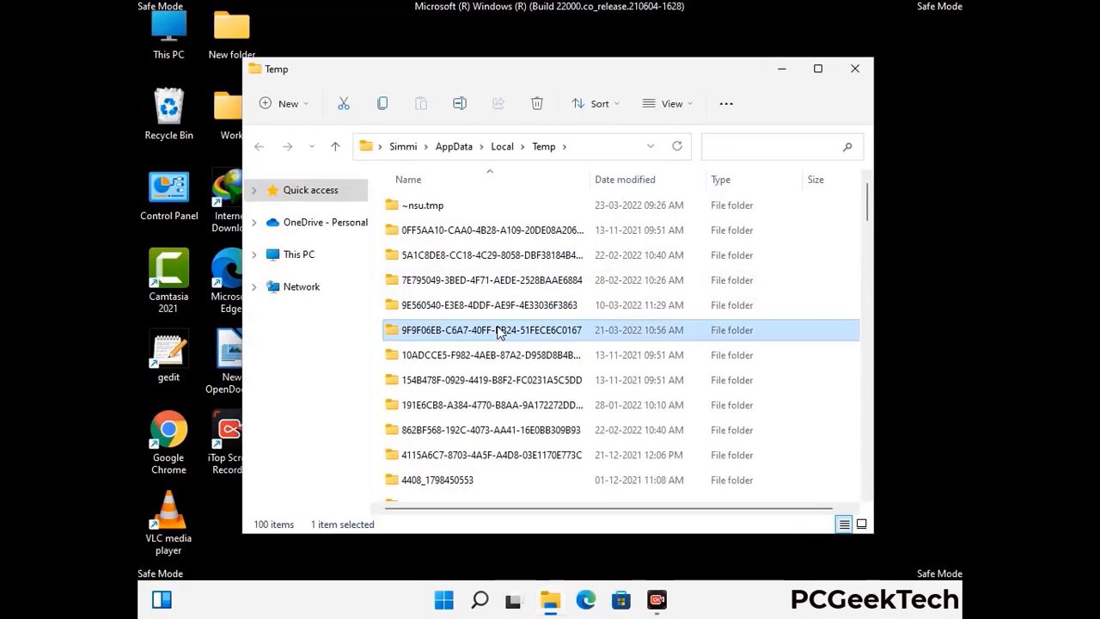
key(ctrl+a)
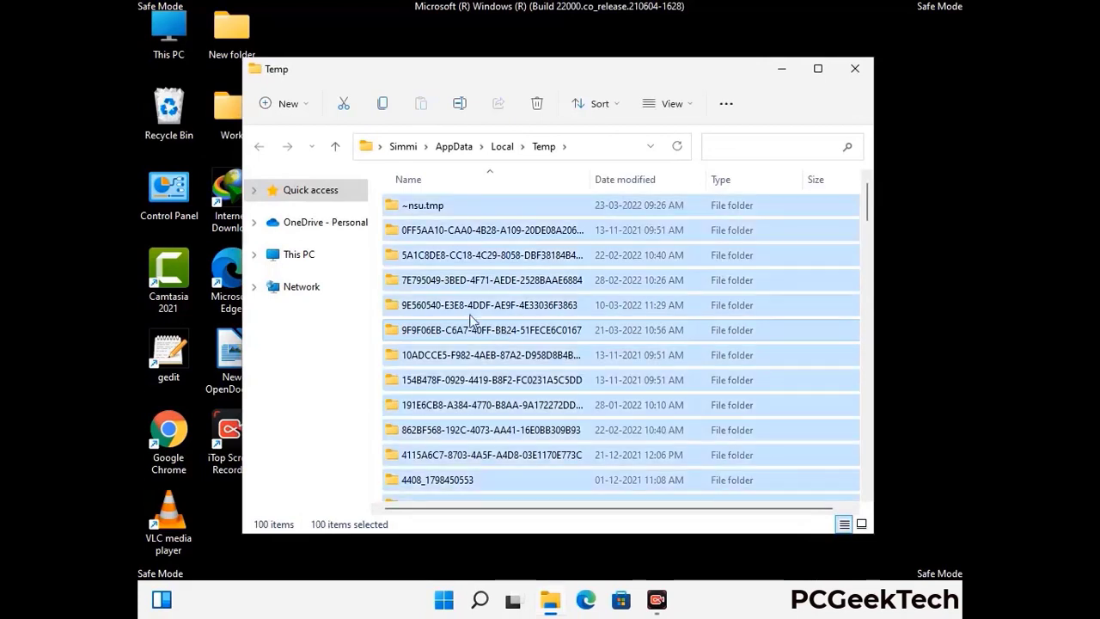
click(538, 104)
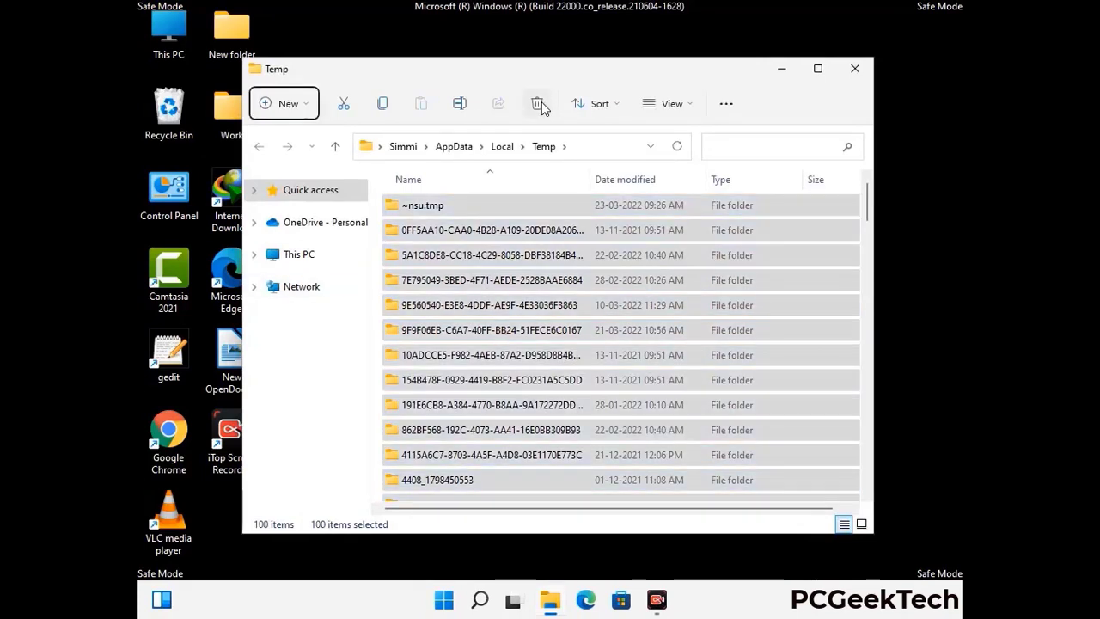
click(854, 69)
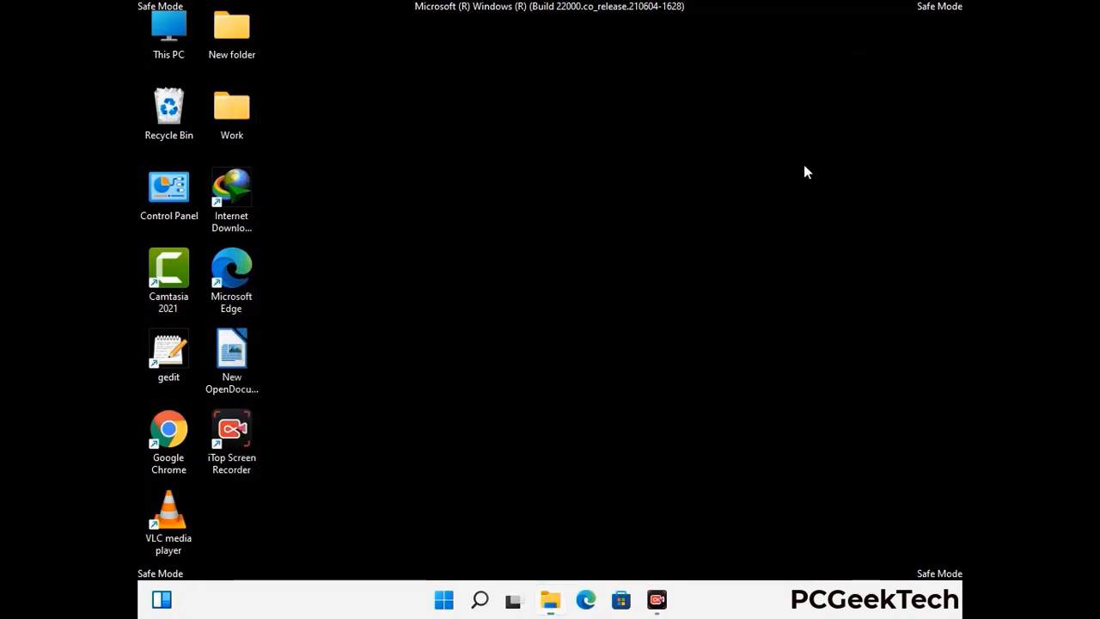
Enter temp as the command in the Run dialog
key(super+r)
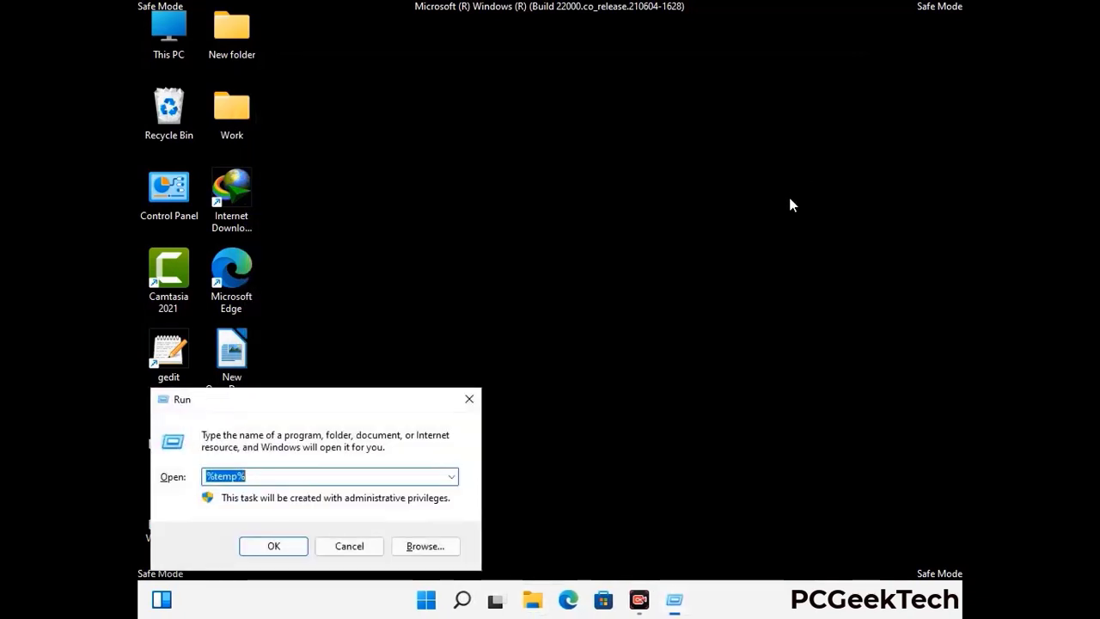
drag(375, 398, 627, 160)
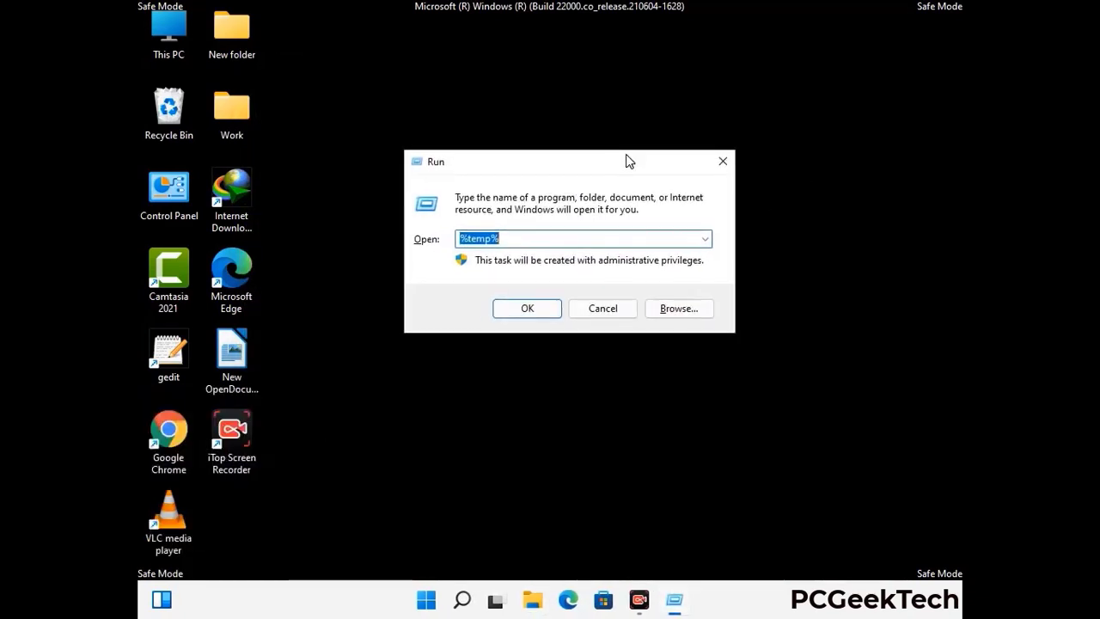
text(temp)
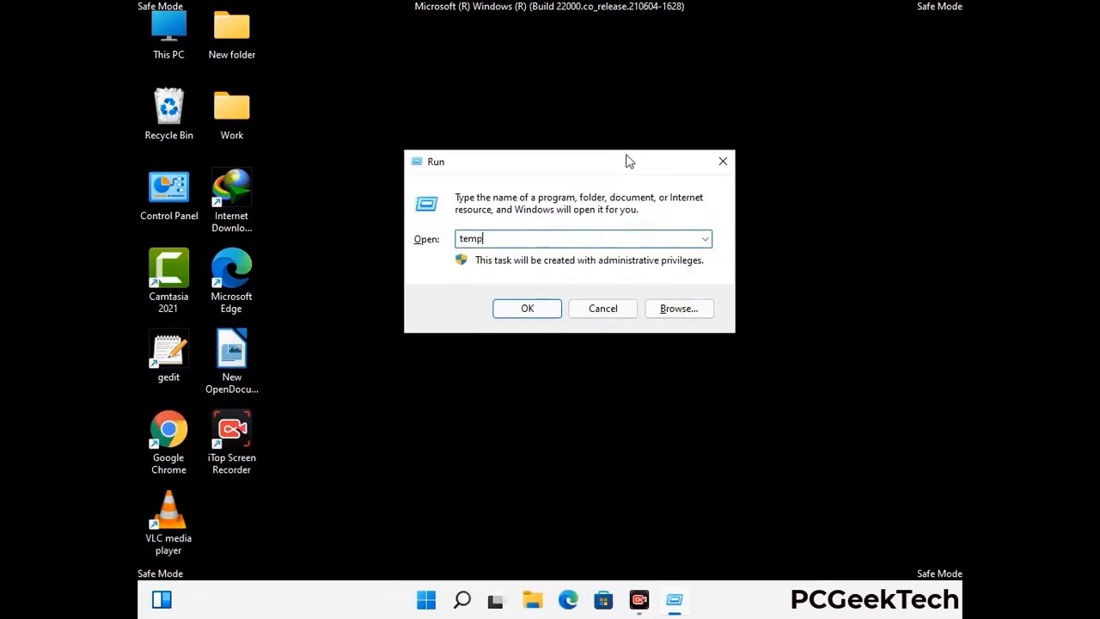
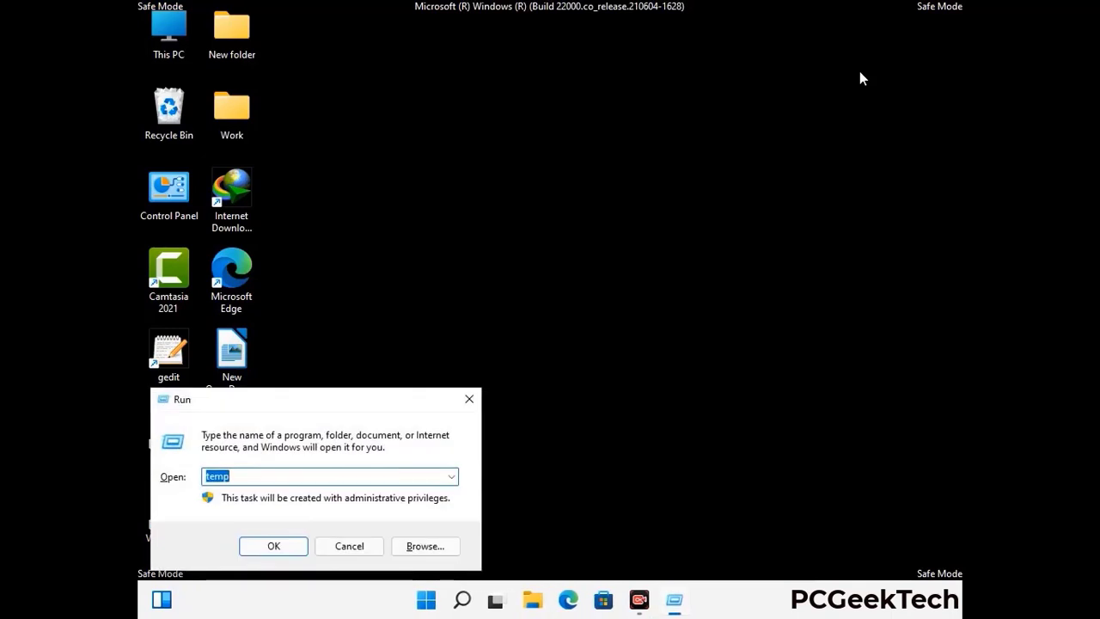
Run regedit to open the Registry Editor
drag(324, 400, 571, 137)
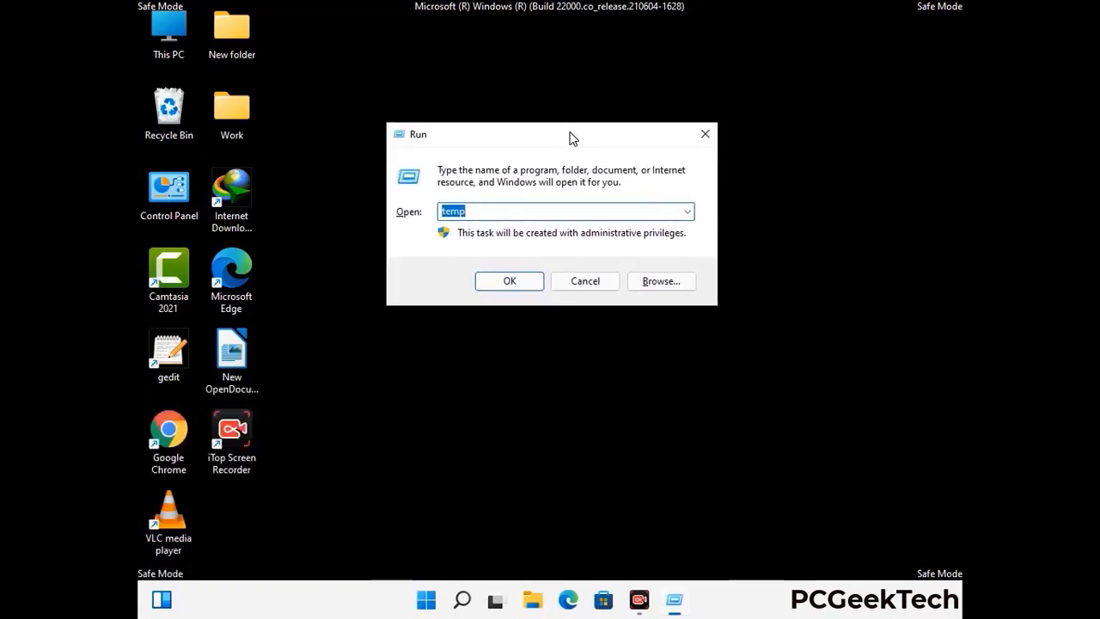
text(regedit)
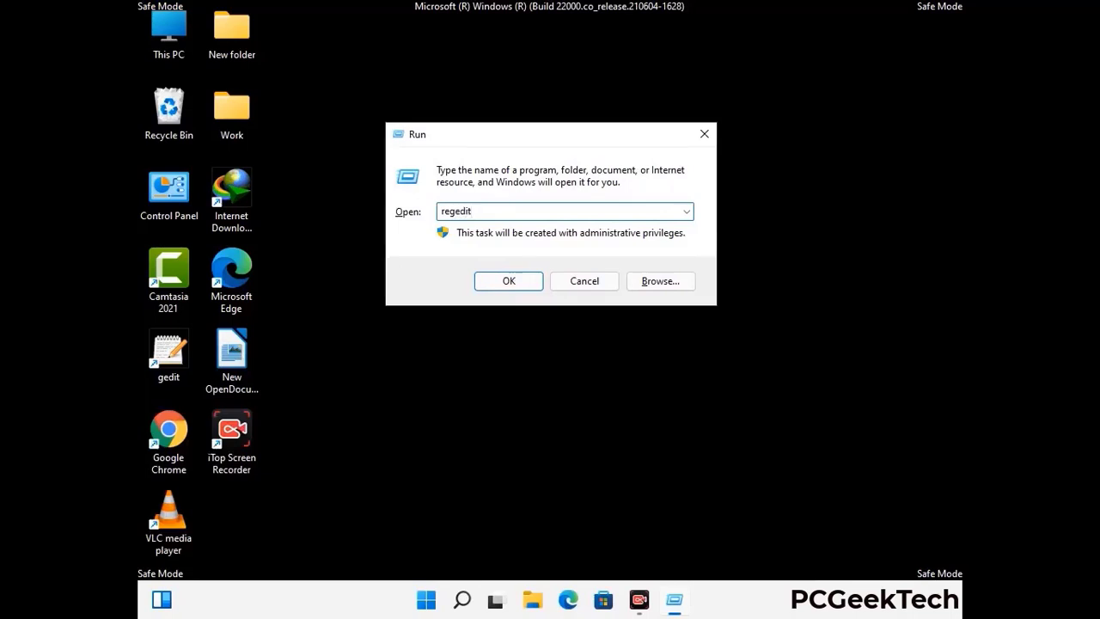
key(Return)
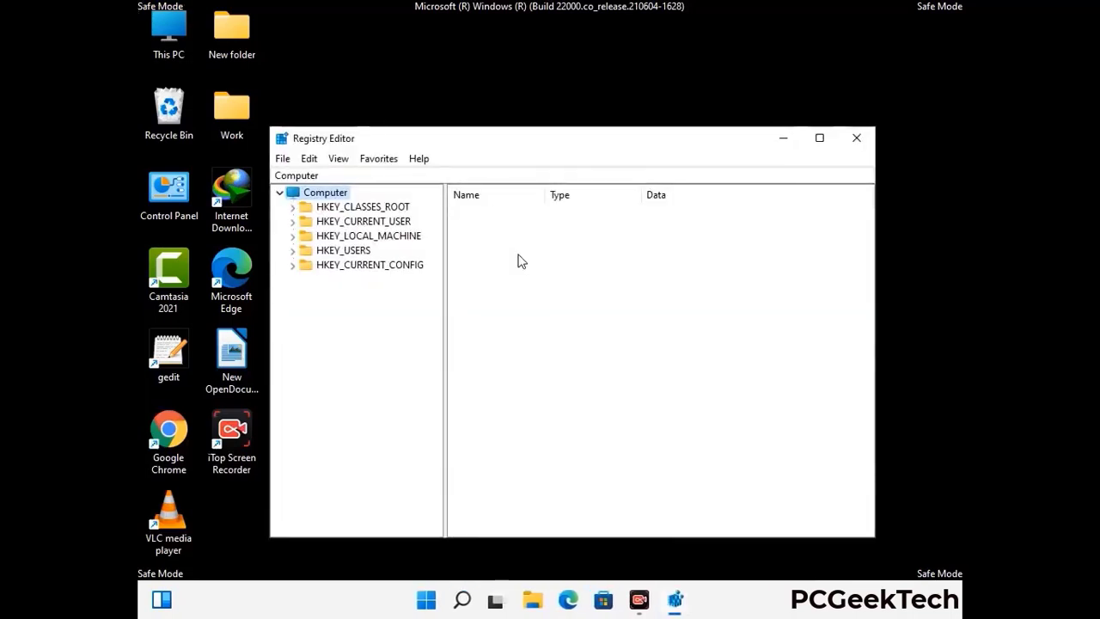
Expand the registry tree along HKEY_CURRENT_USER\Software\Microsoft\Windows
click(292, 222)
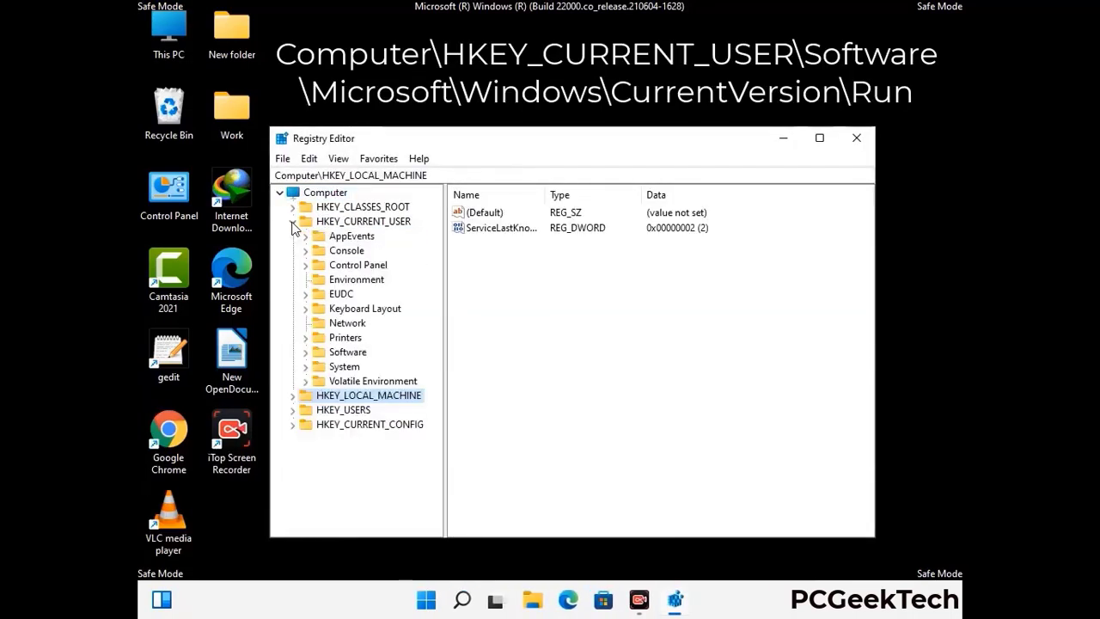
click(344, 354)
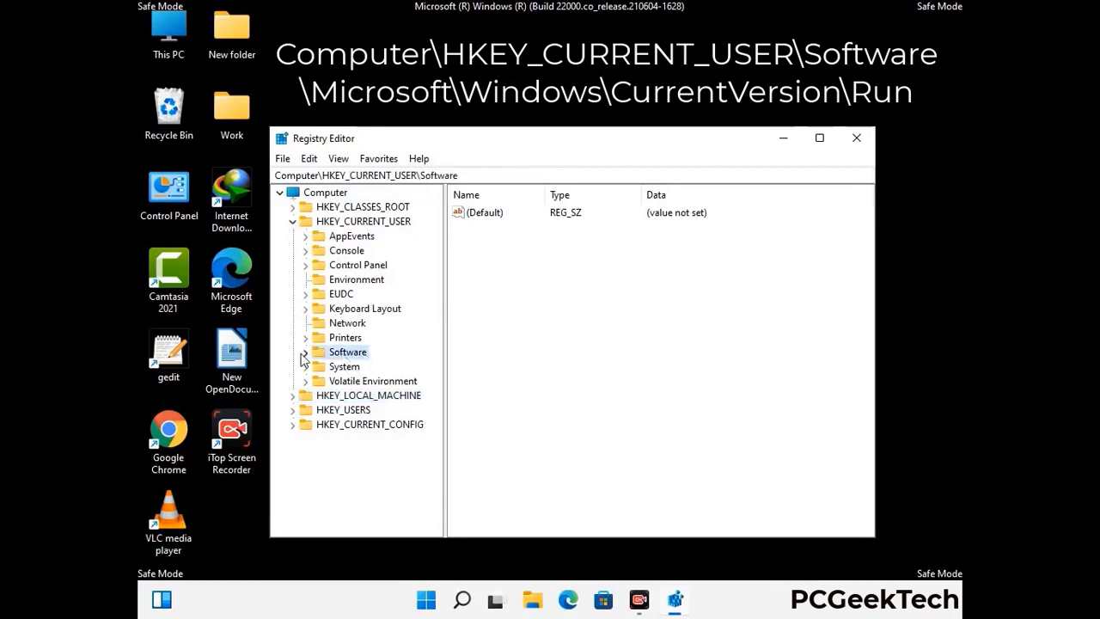
click(305, 352)
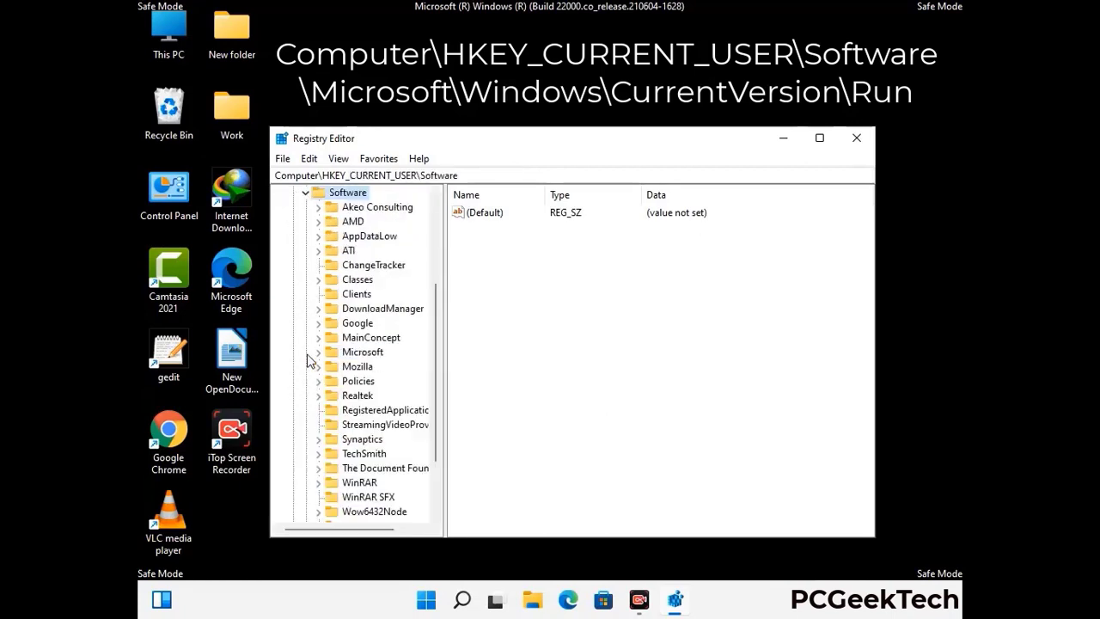
double_click(359, 354)
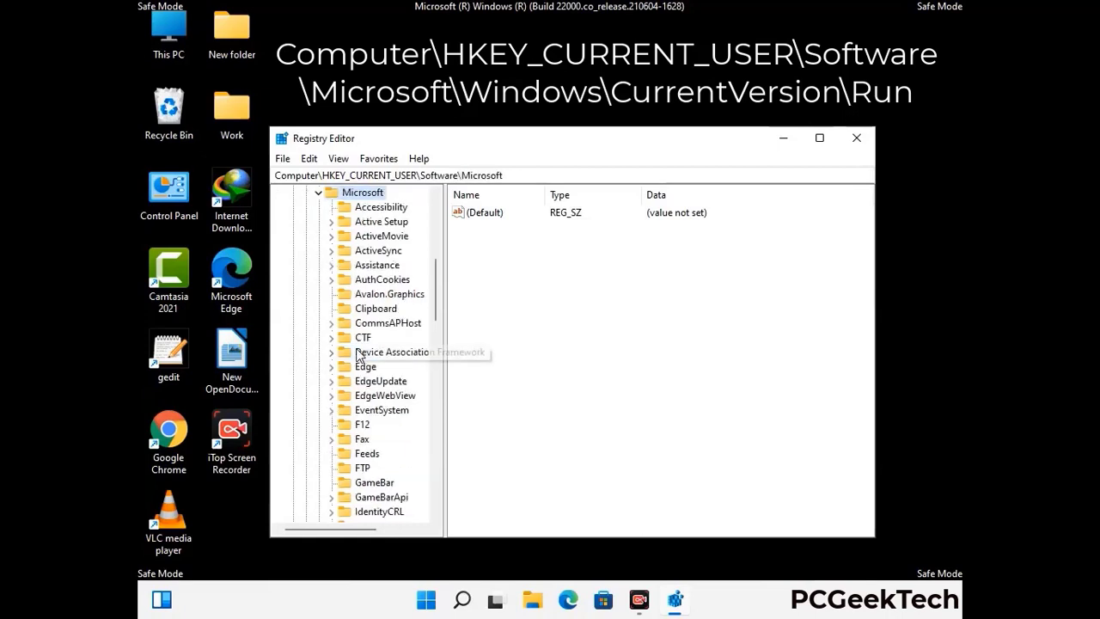
scroll(398, 373, down, 5)
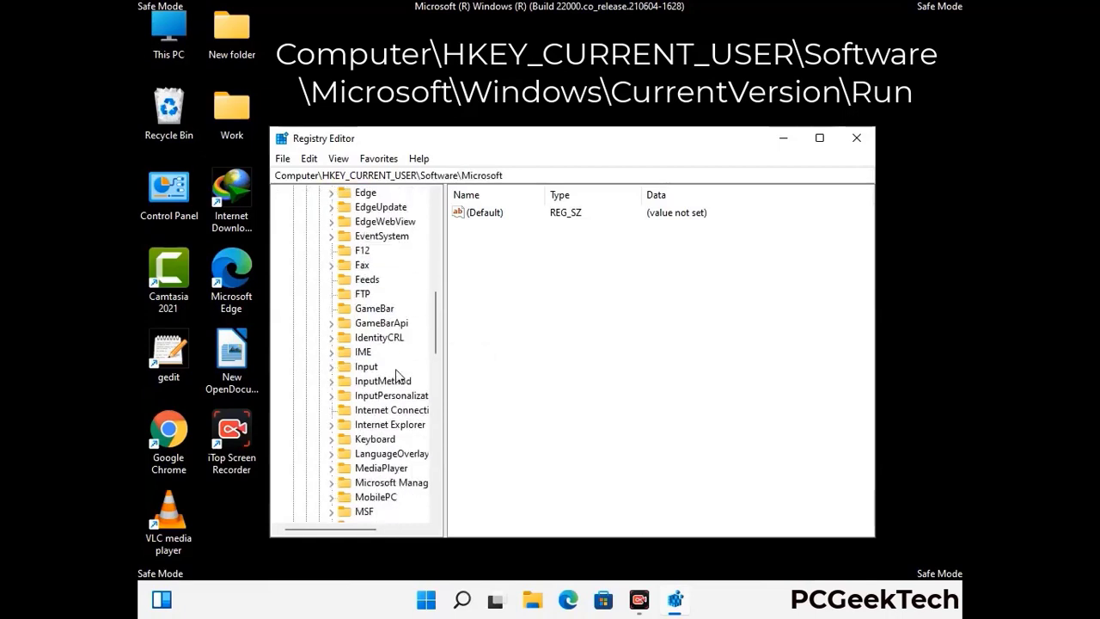
scroll(398, 373, down, 3)
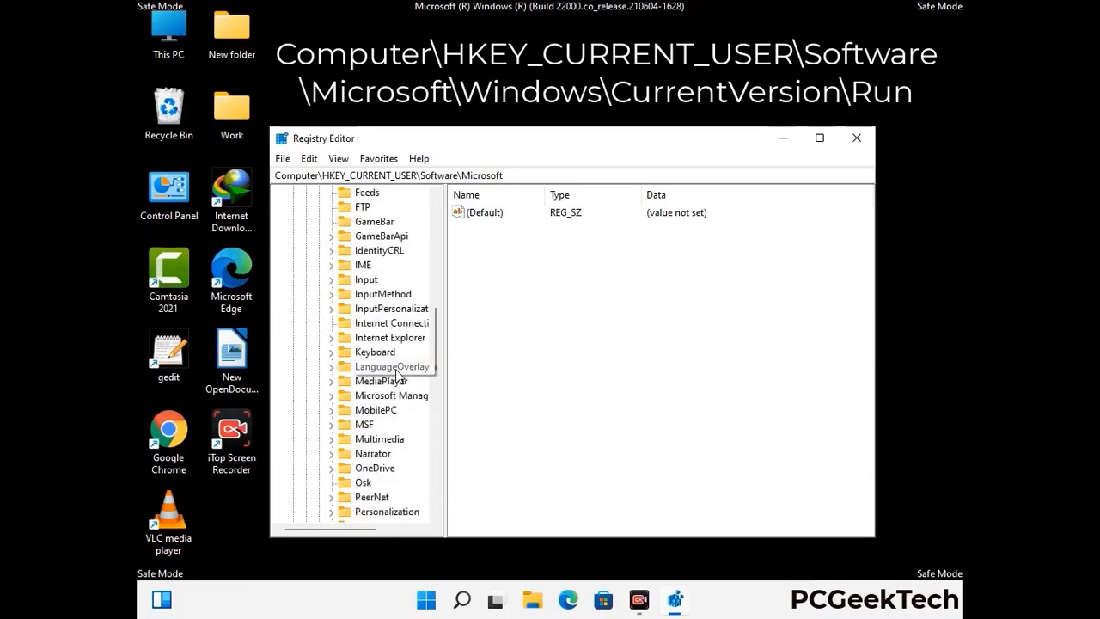
scroll(398, 374, down, 6)
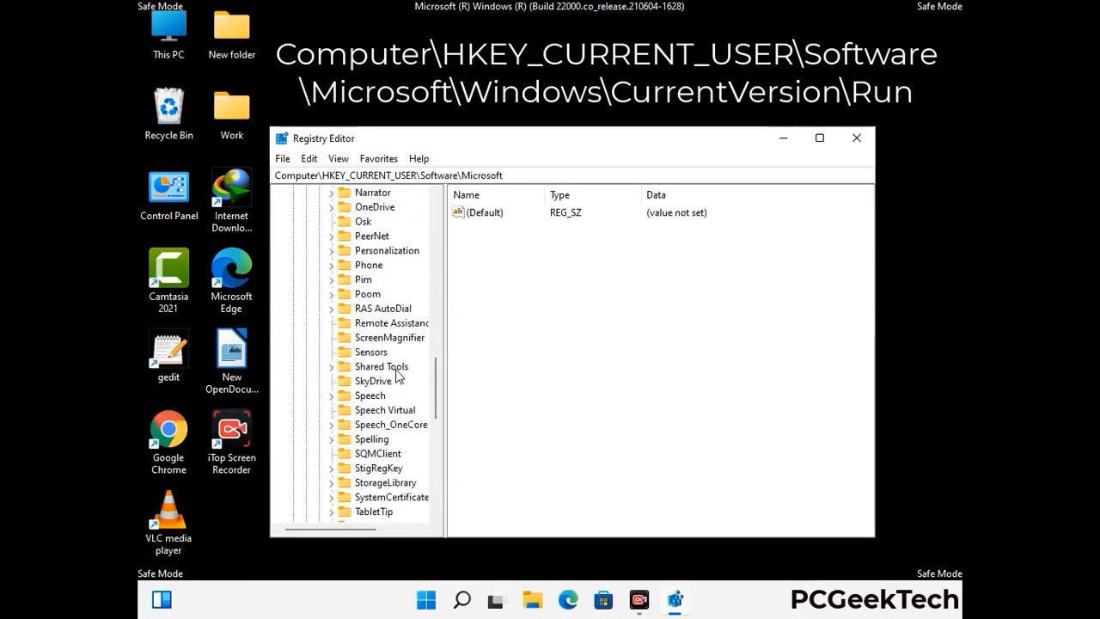
scroll(397, 374, down, 3)
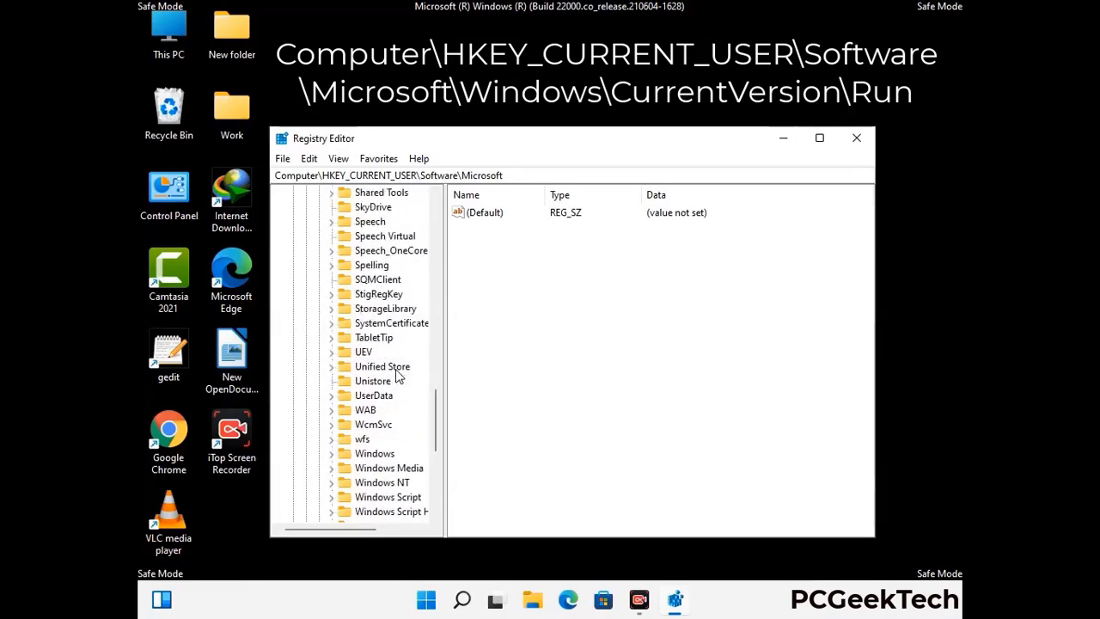
double_click(375, 410)
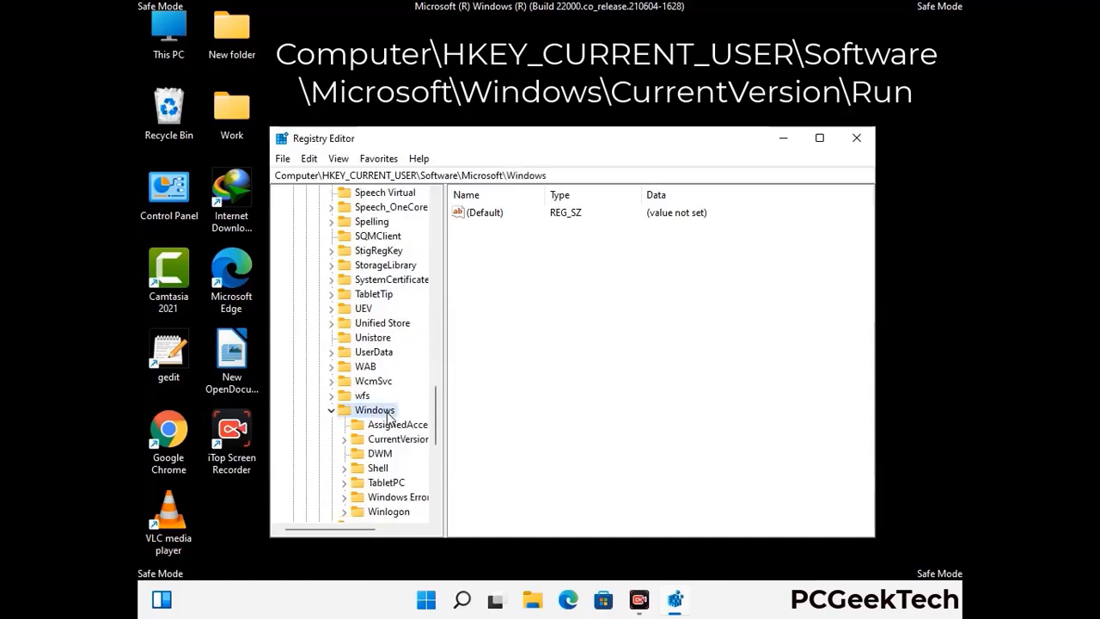
Expand the CurrentVersion key under Windows and open its Run key
click(401, 399)
double_click(399, 396)
scroll(396, 378, down, 5)
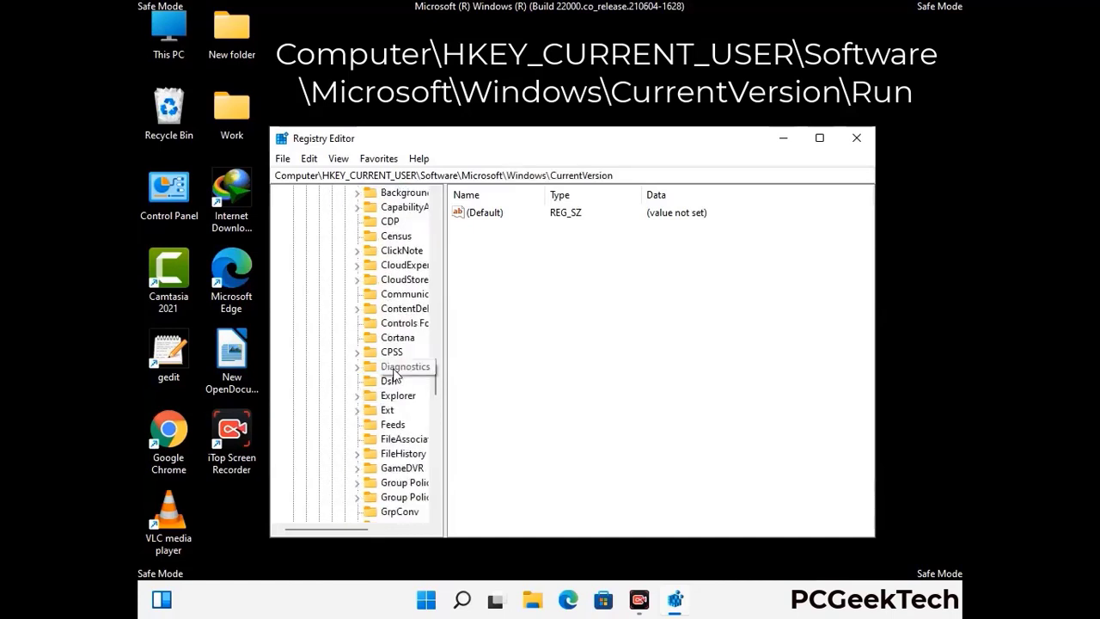
scroll(394, 375, down, 4)
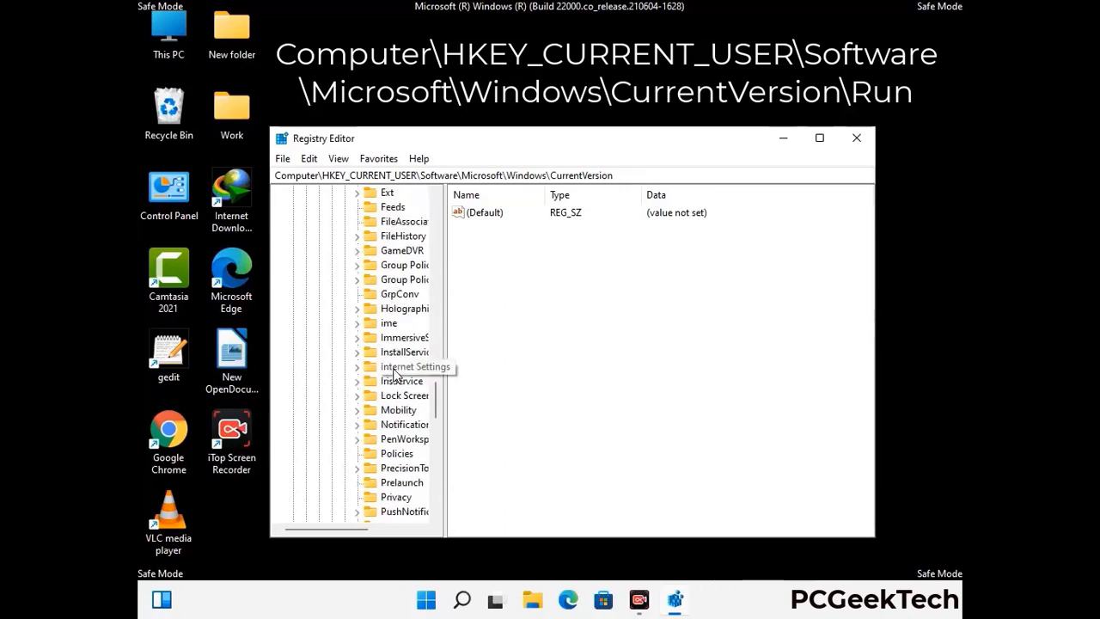
scroll(395, 374, down, 1)
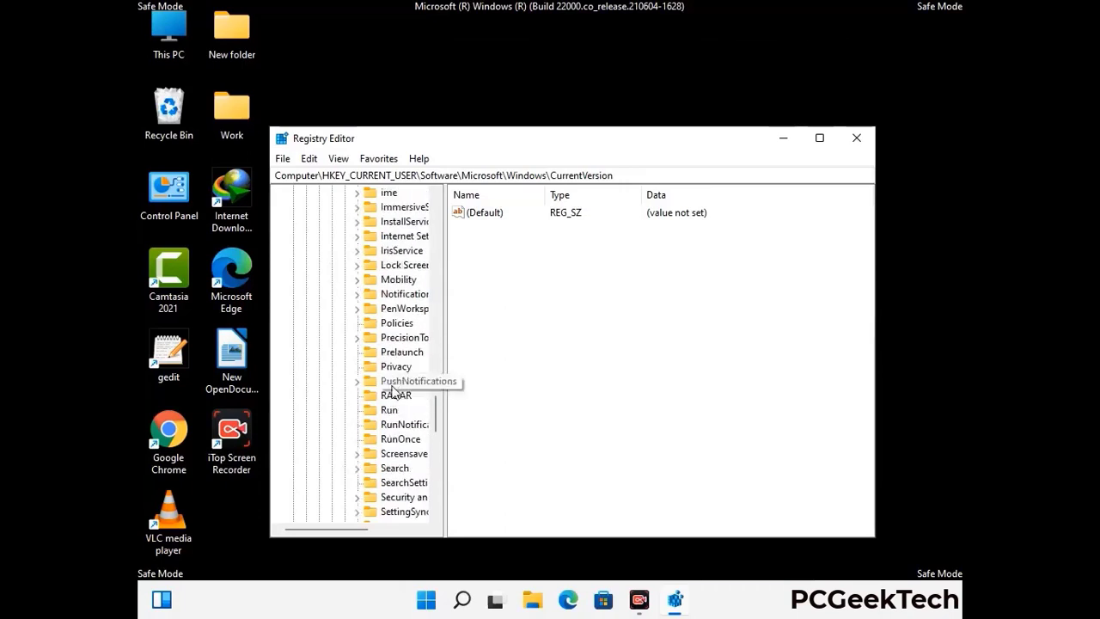
click(390, 412)
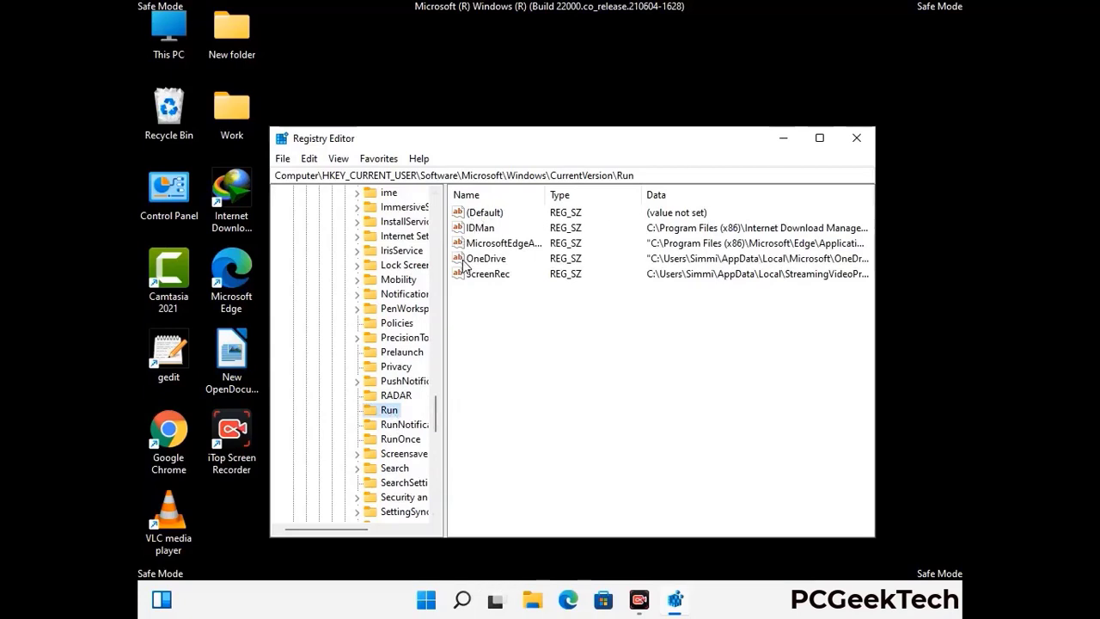
Delete the ScreenRec value from the Run key and confirm its permanent deletion
click(487, 275)
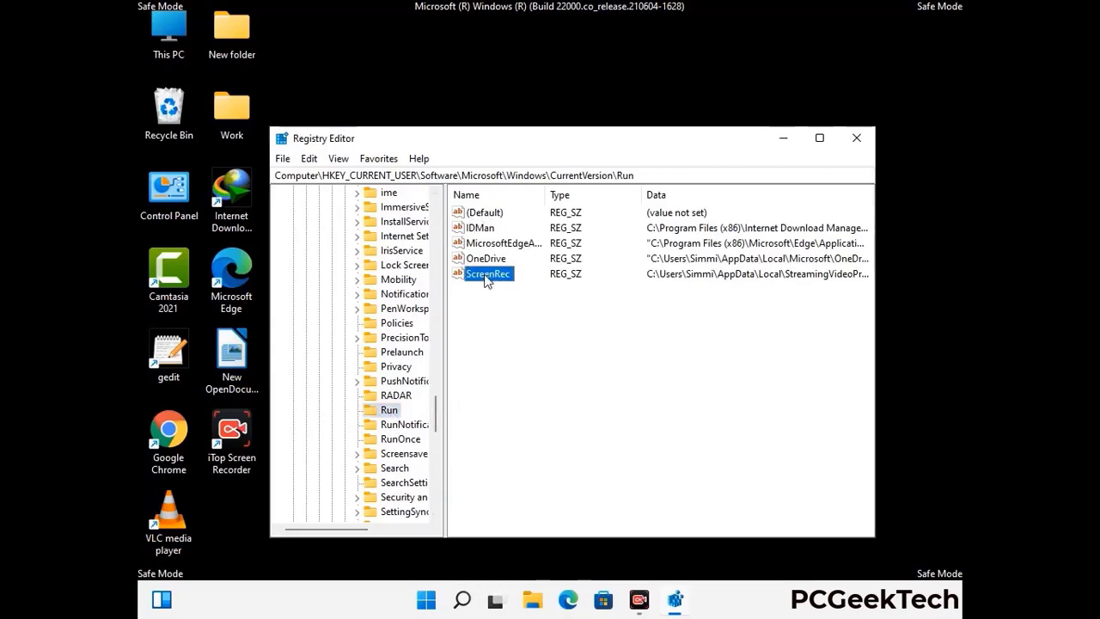
click(556, 280)
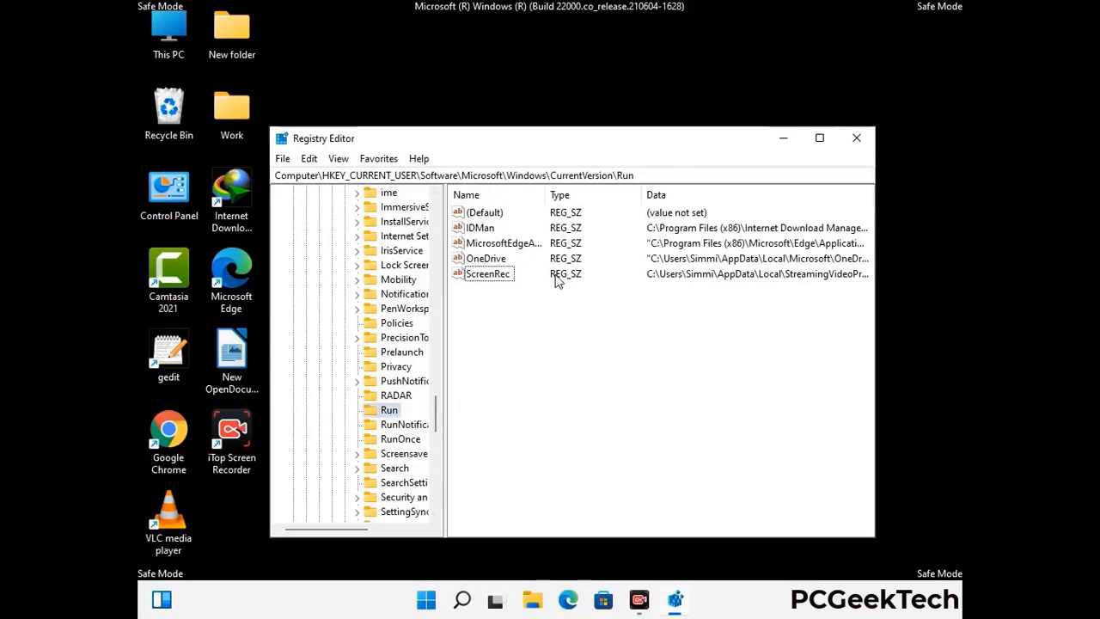
click(496, 278)
right_click(497, 279)
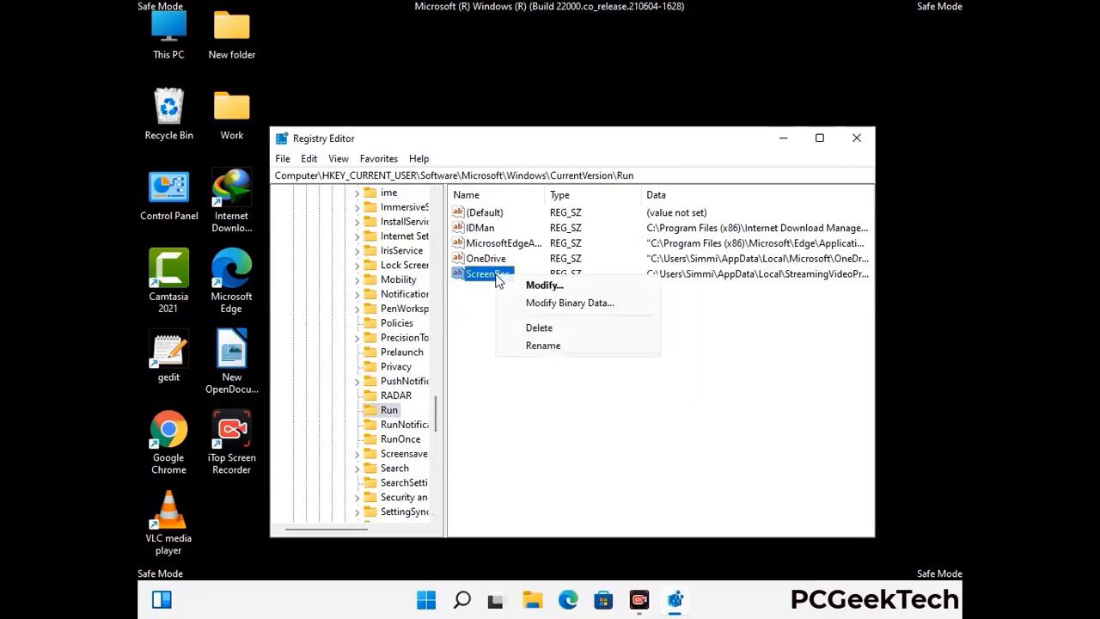
click(534, 328)
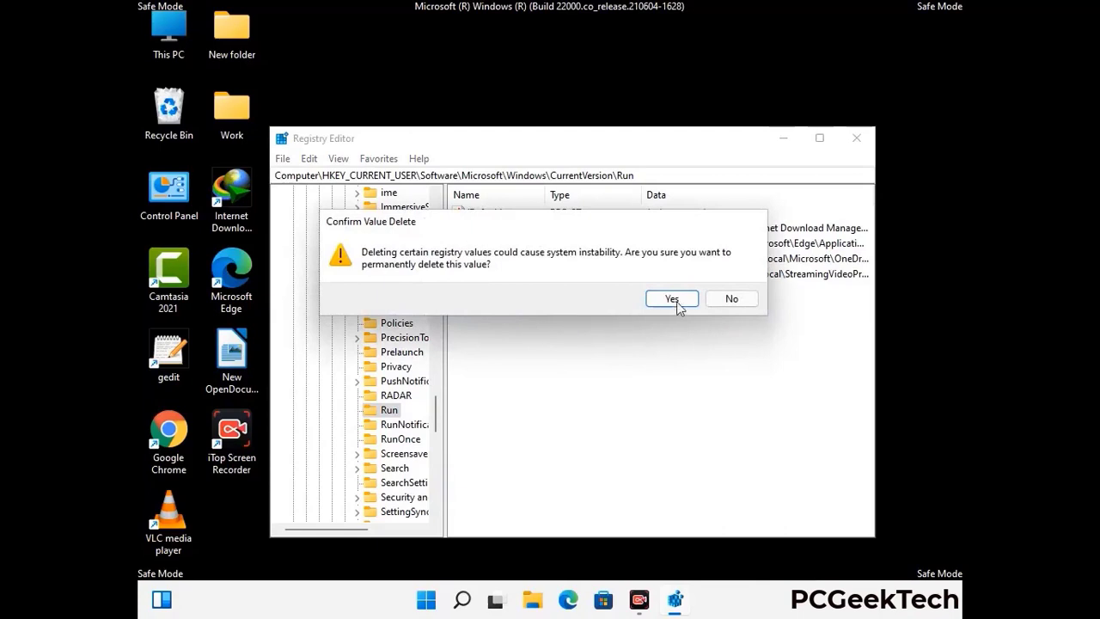
click(671, 299)
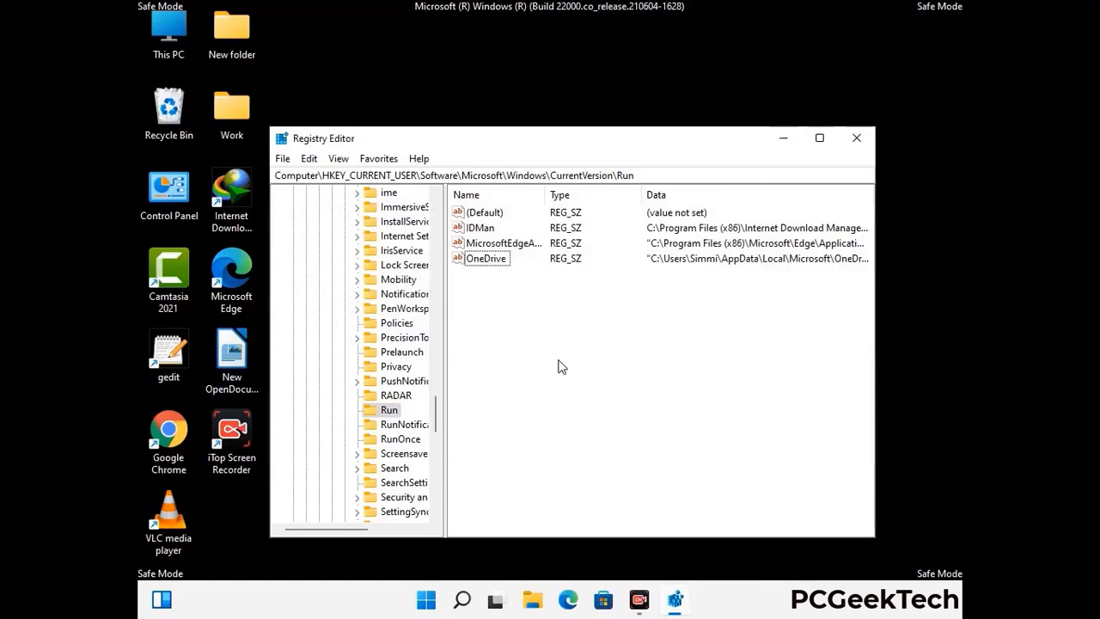
Search the registry's keys, values and data for "Virus Name", then cancel the search and close the Registry Editor
key(ctrl+f)
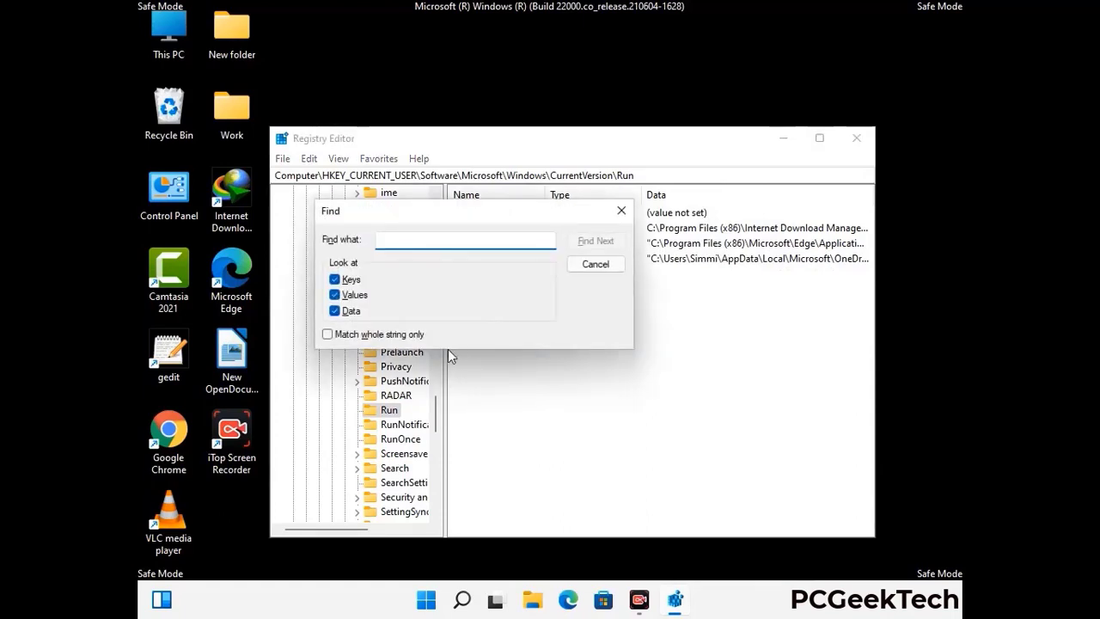
text(Vl)
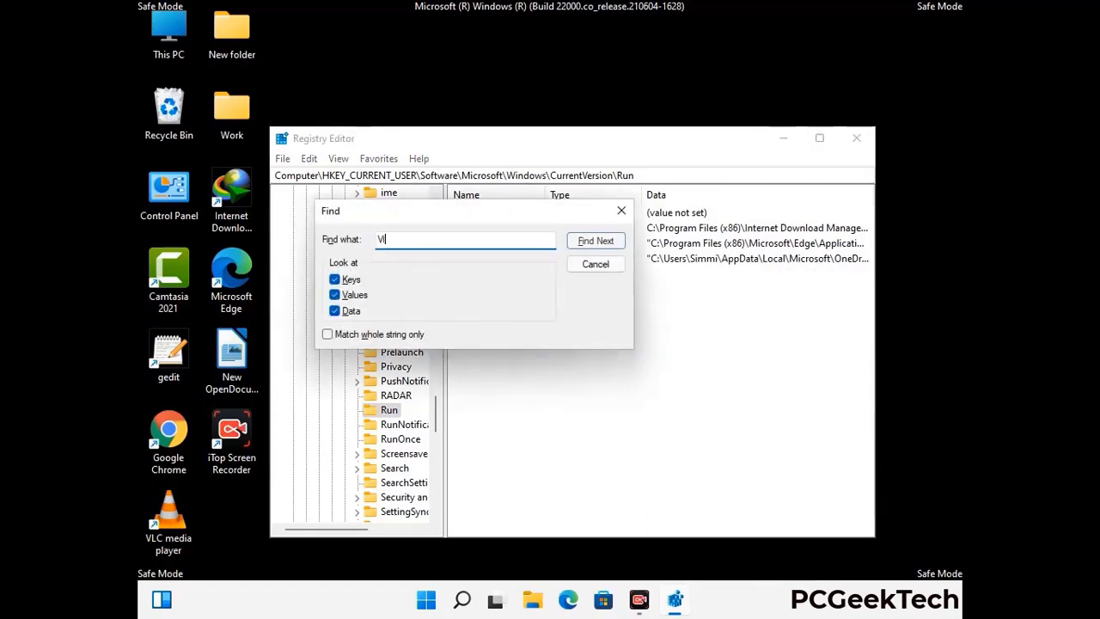
text(rus N)
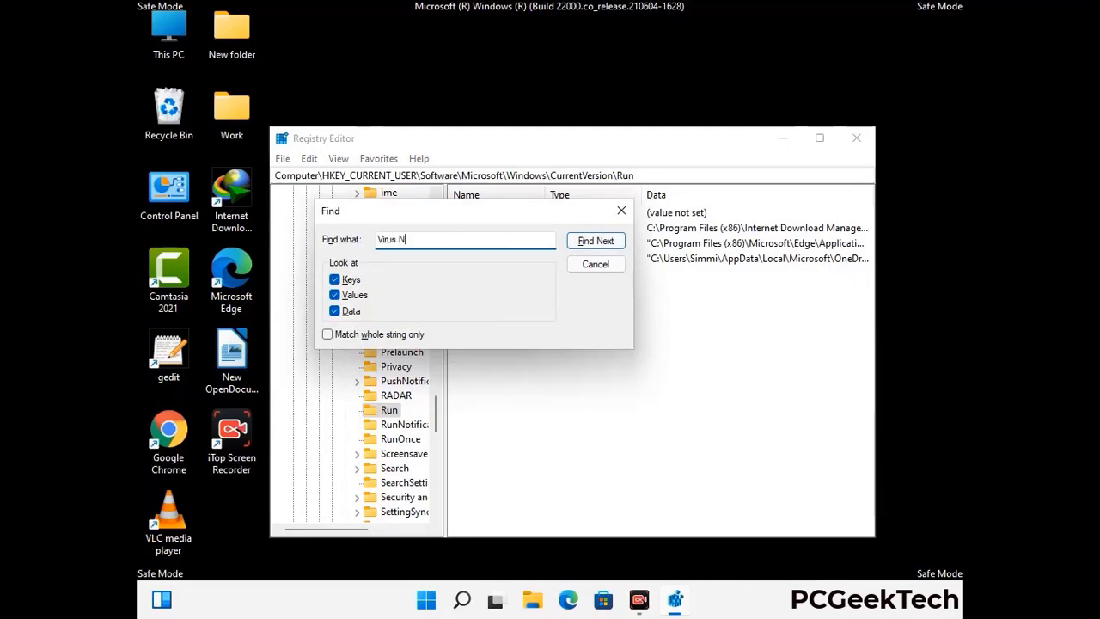
text(ame)
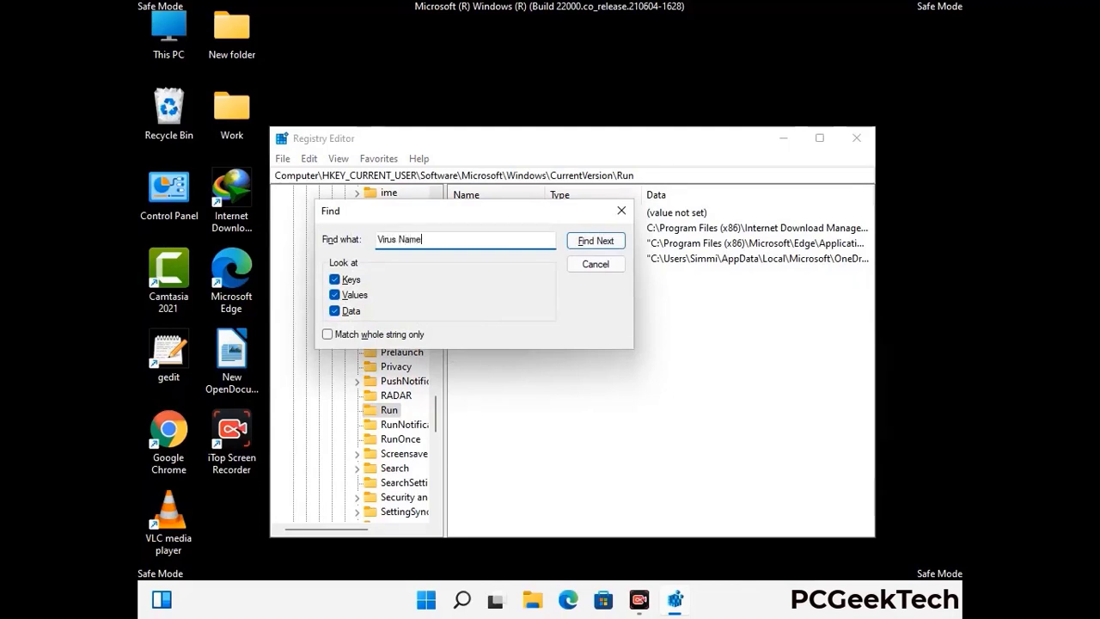
click(583, 245)
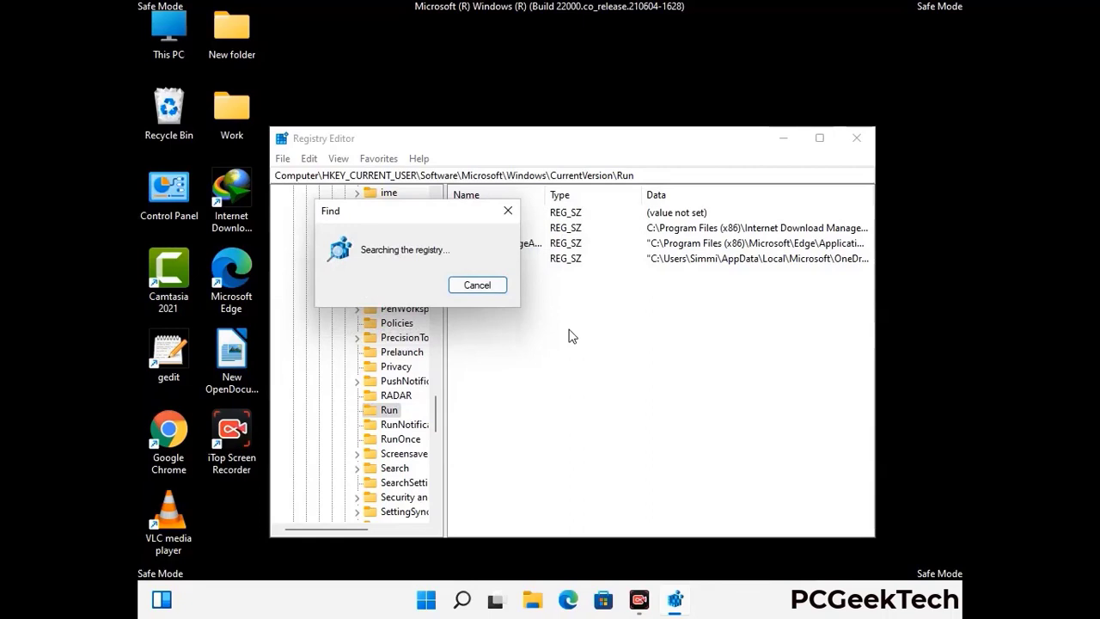
click(508, 212)
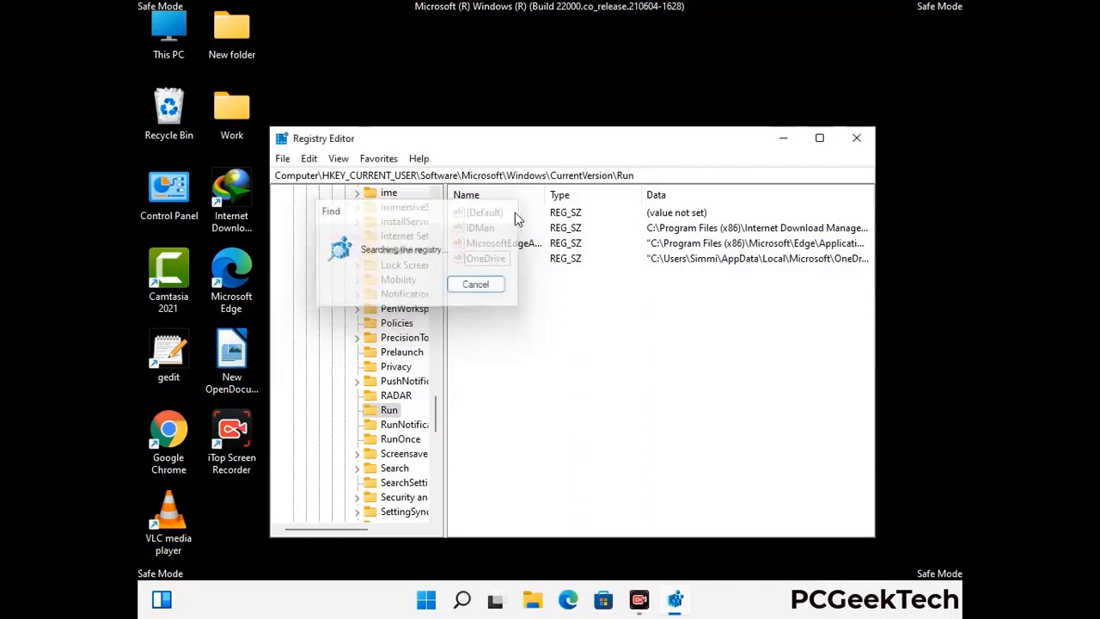
click(860, 144)
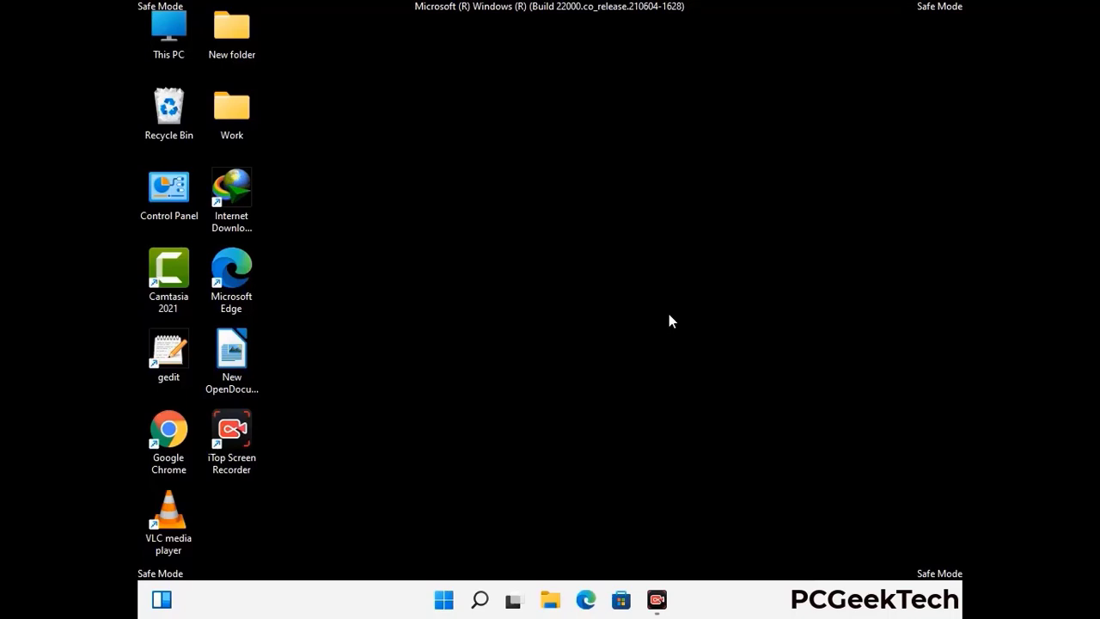
Run msconfig to open System Configuration
key(super+r)
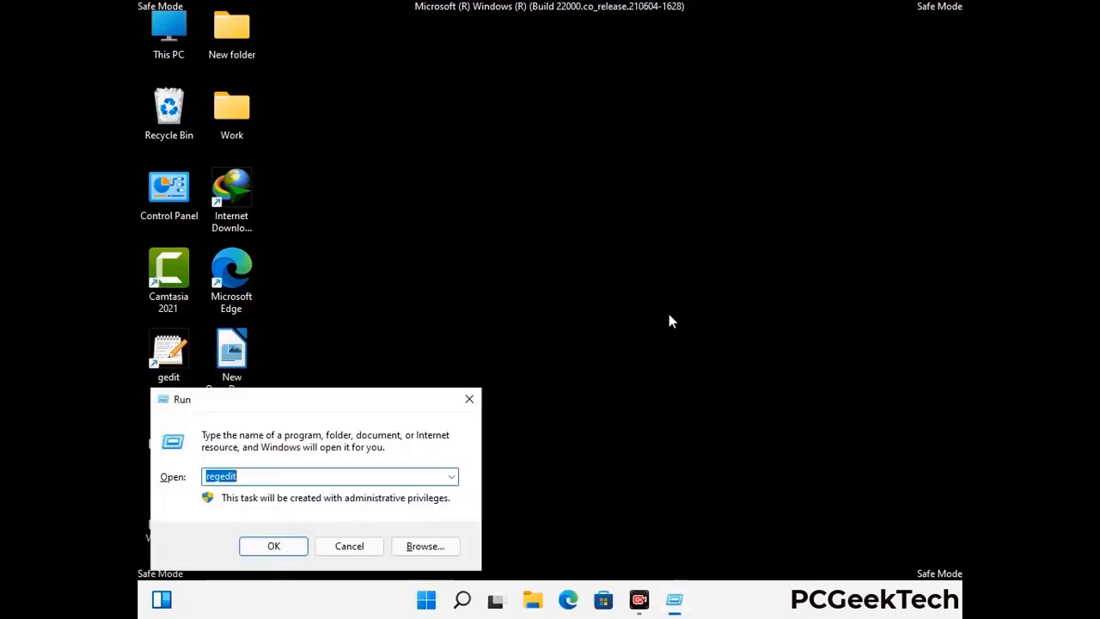
drag(322, 400, 564, 172)
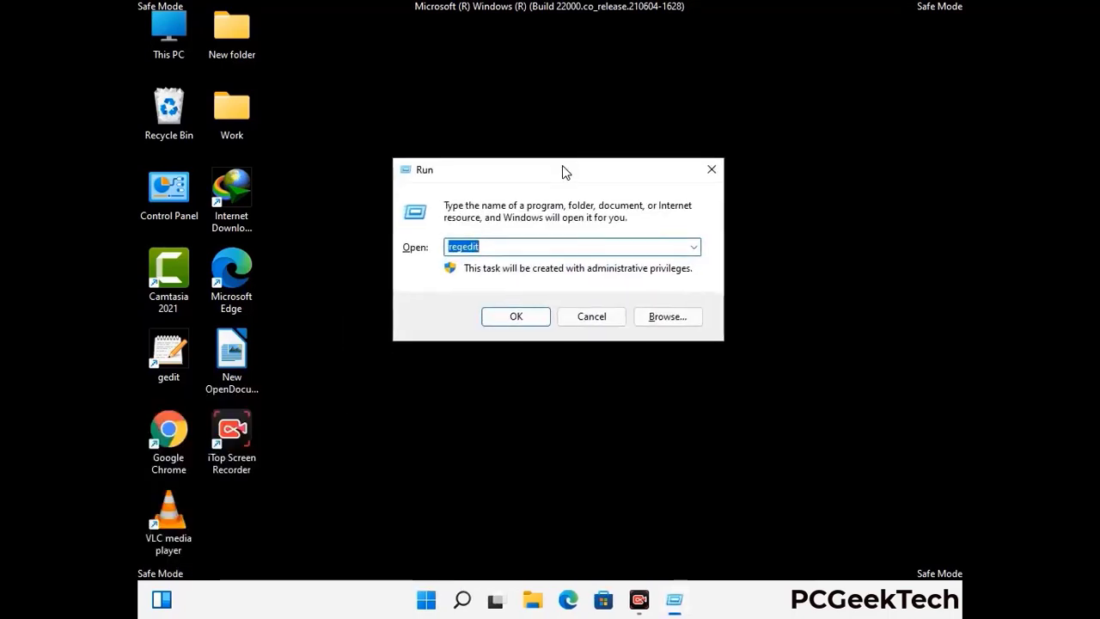
text(msconfig)
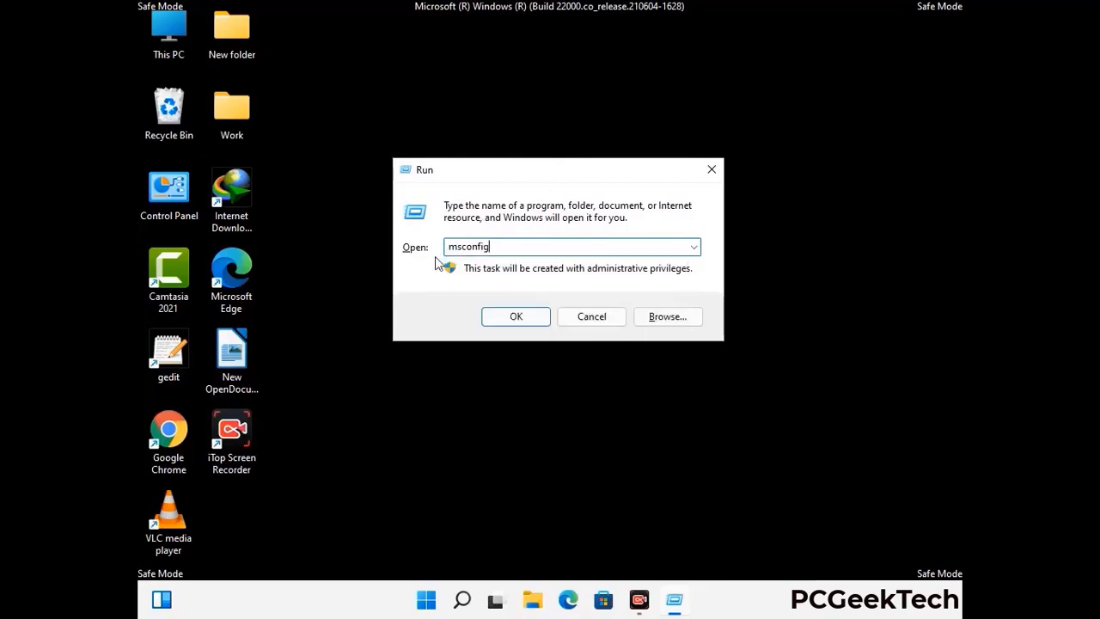
click(513, 317)
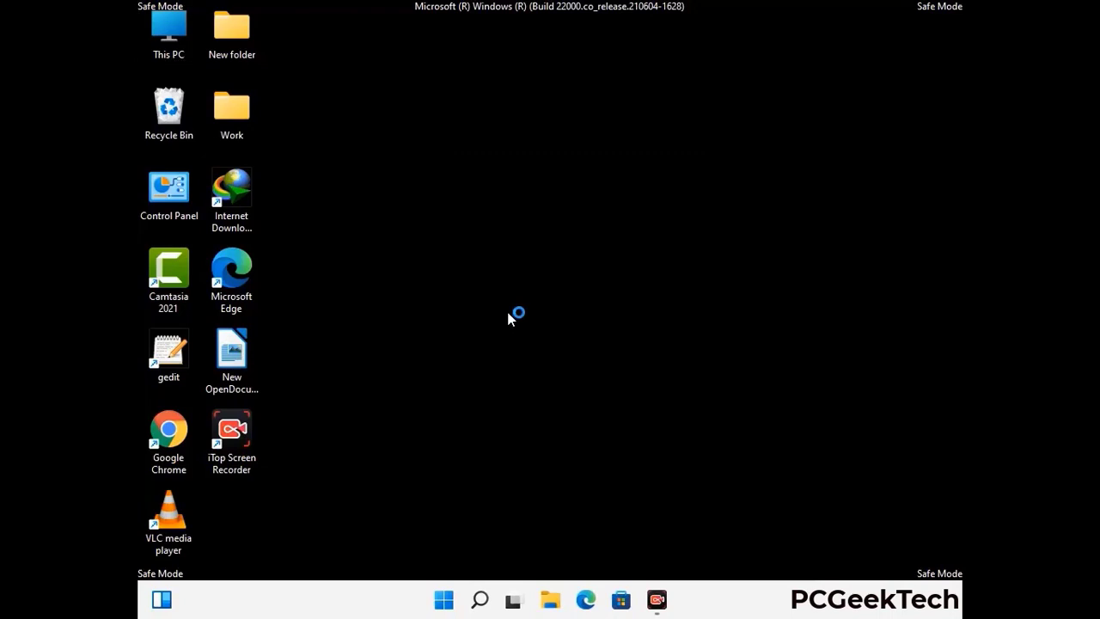
Turn off Safe boot in the boot options for the Windows 11 installation
click(380, 173)
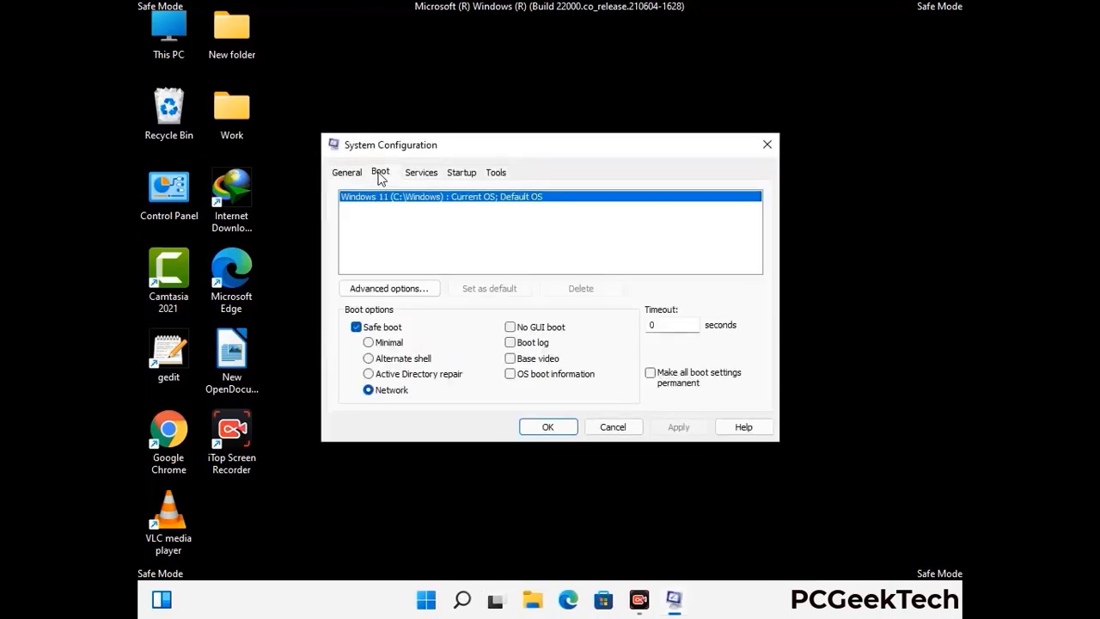
click(356, 328)
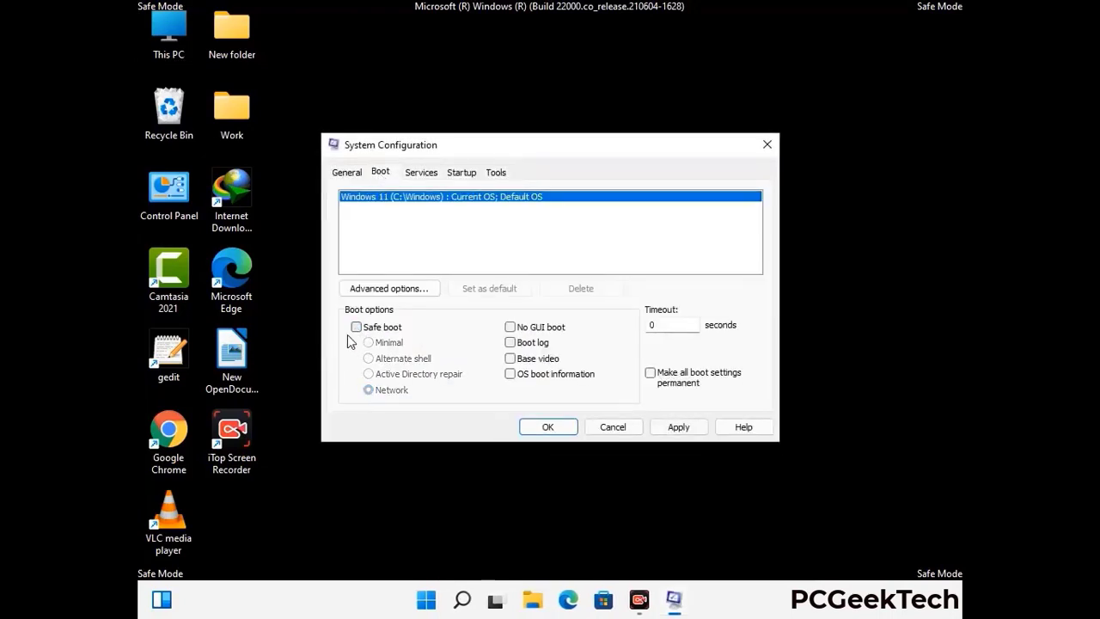